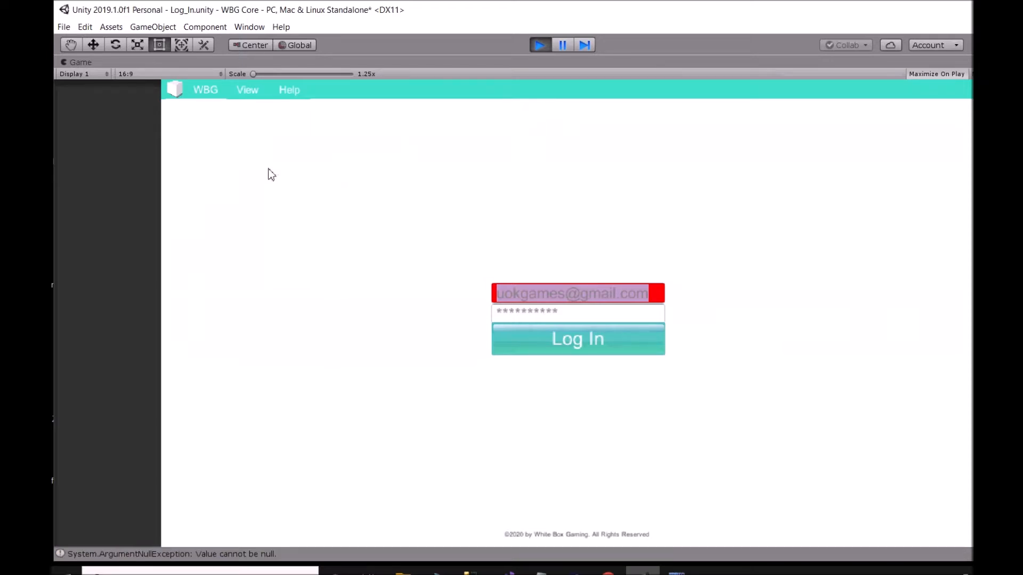
Step: Test the View and WBG dropdown menus in the running Log_In scene, then stop play mode
click(246, 91)
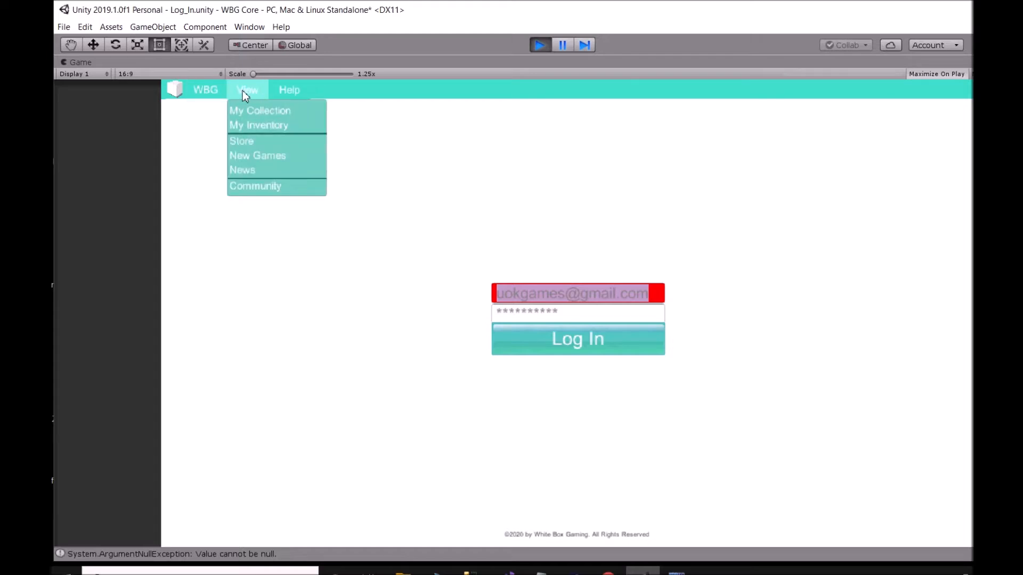
mouse_move(212, 90)
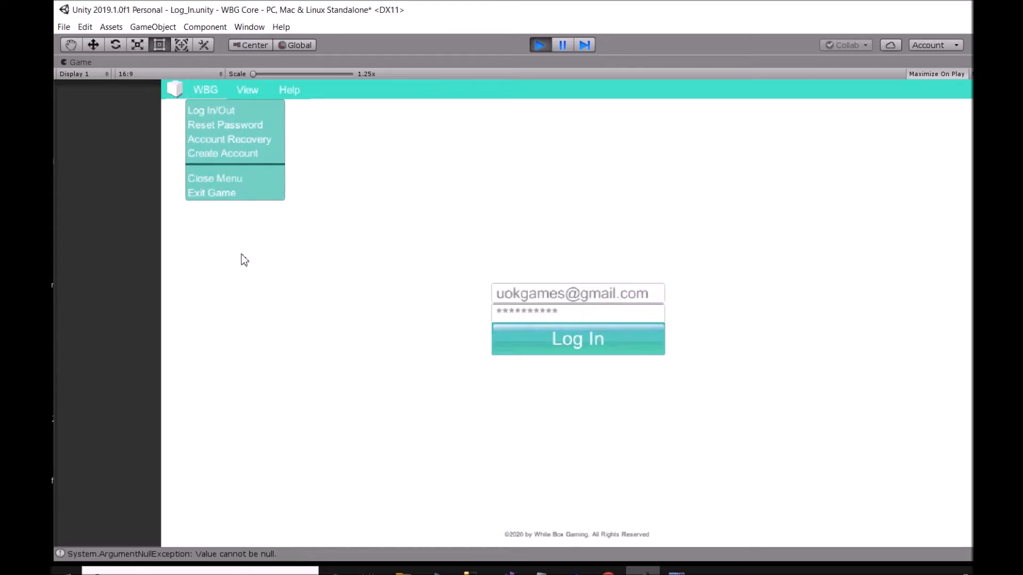
mouse_move(248, 95)
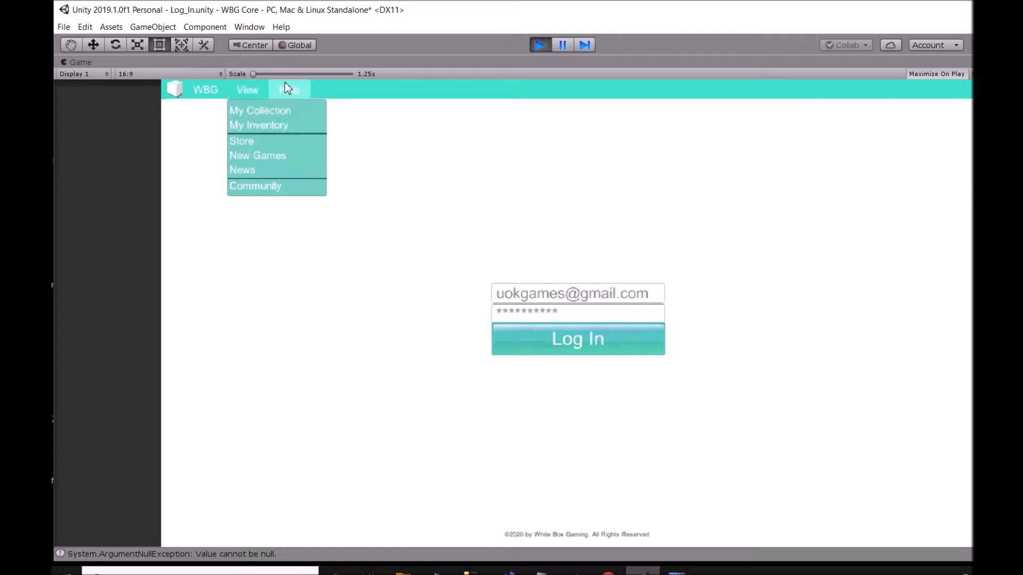
click(538, 45)
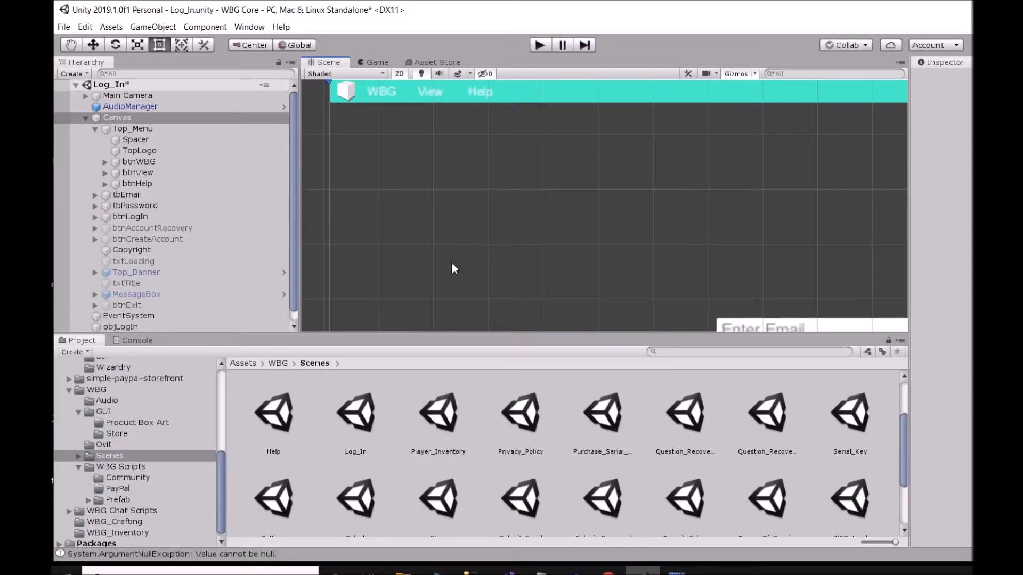
Step: Examine the Pointer Enter trigger on btnWBG and preview its panWBG dropdown panel, leaving the panel inactive
click(395, 101)
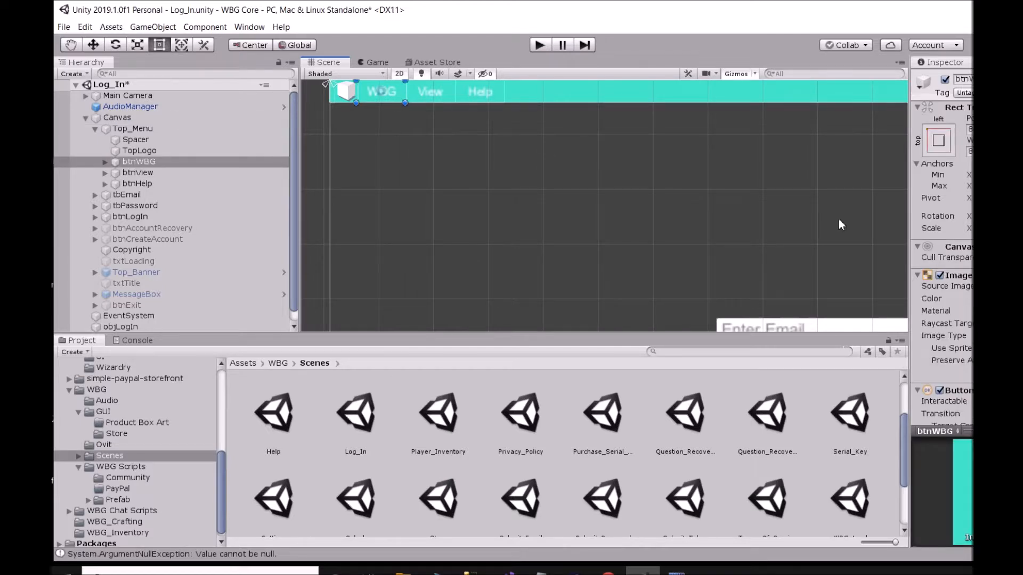
scroll(942, 240, down, 10)
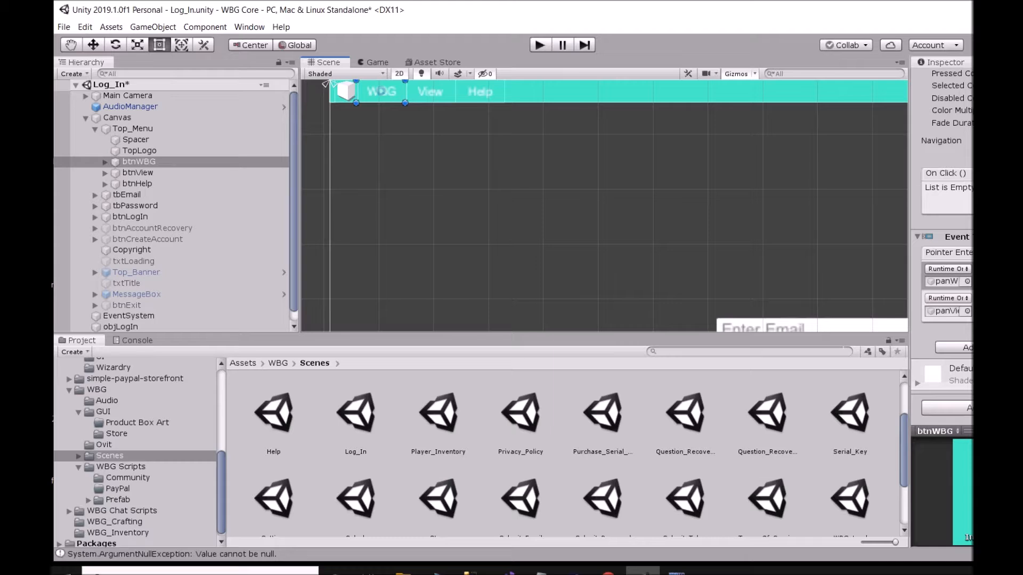
click(942, 283)
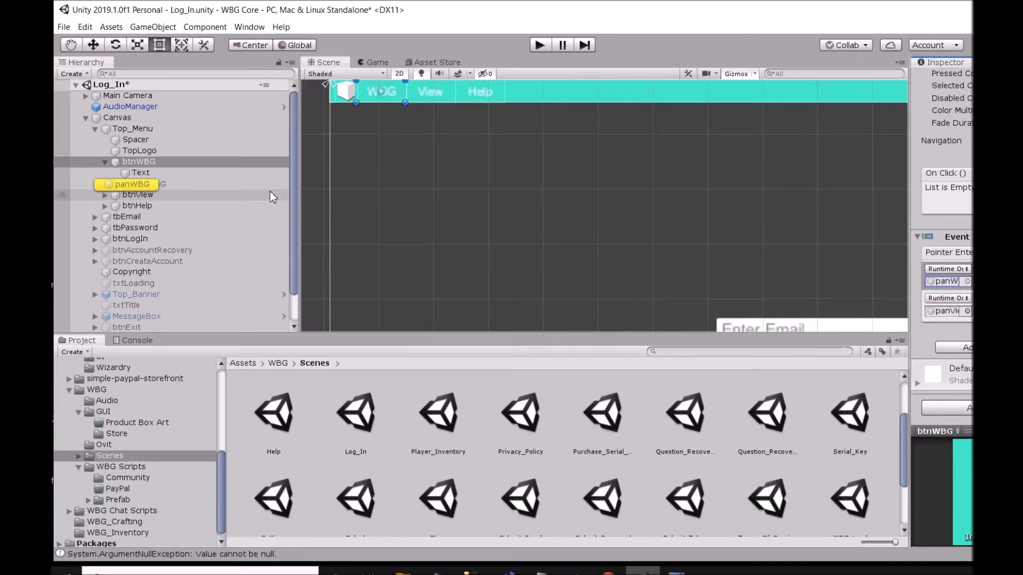
click(144, 185)
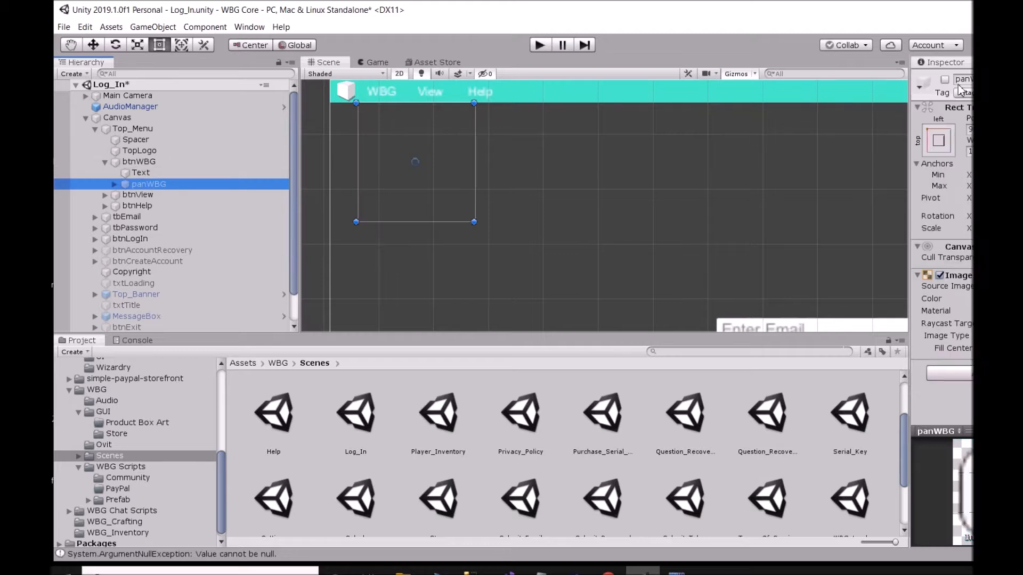
click(945, 80)
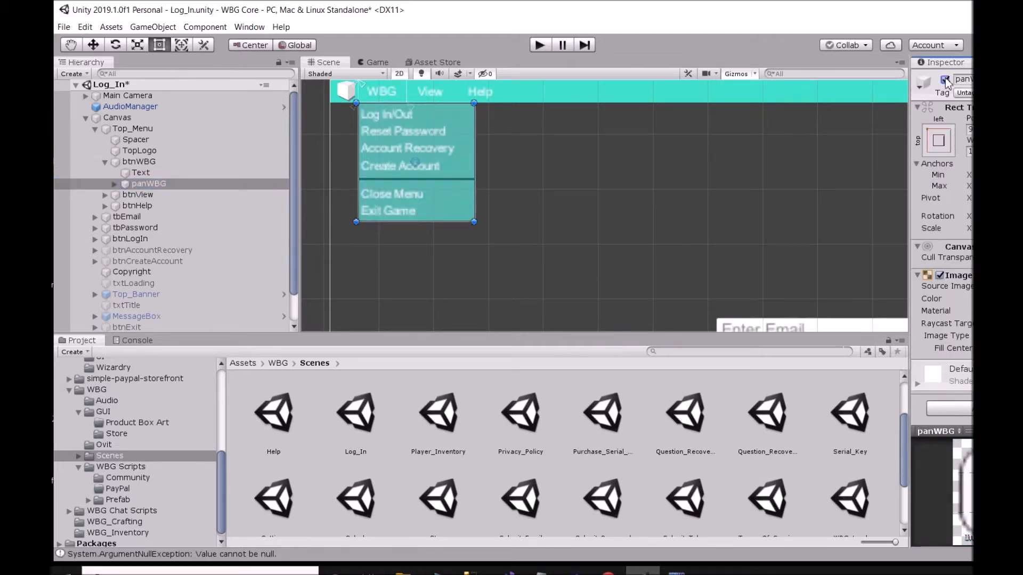
click(945, 80)
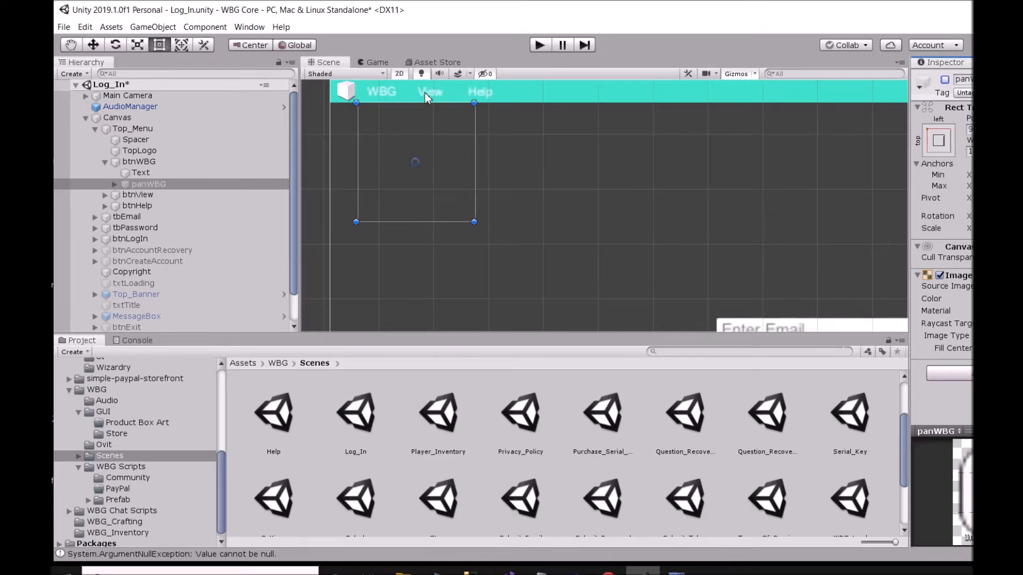
click(105, 161)
Step: Add an Event Trigger component with a Pointer Enter event to btnHelp
click(136, 185)
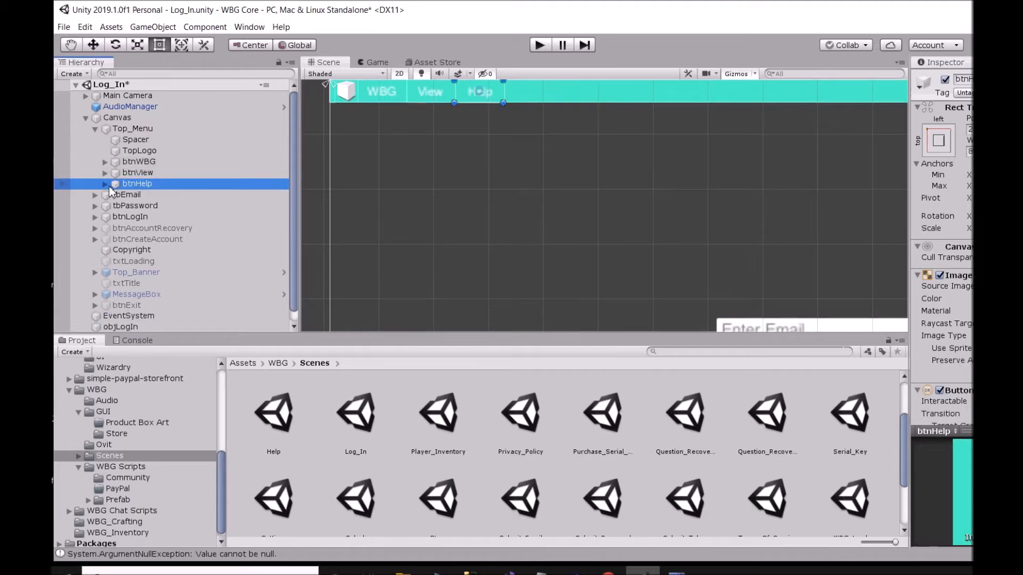
scroll(957, 257, down, 5)
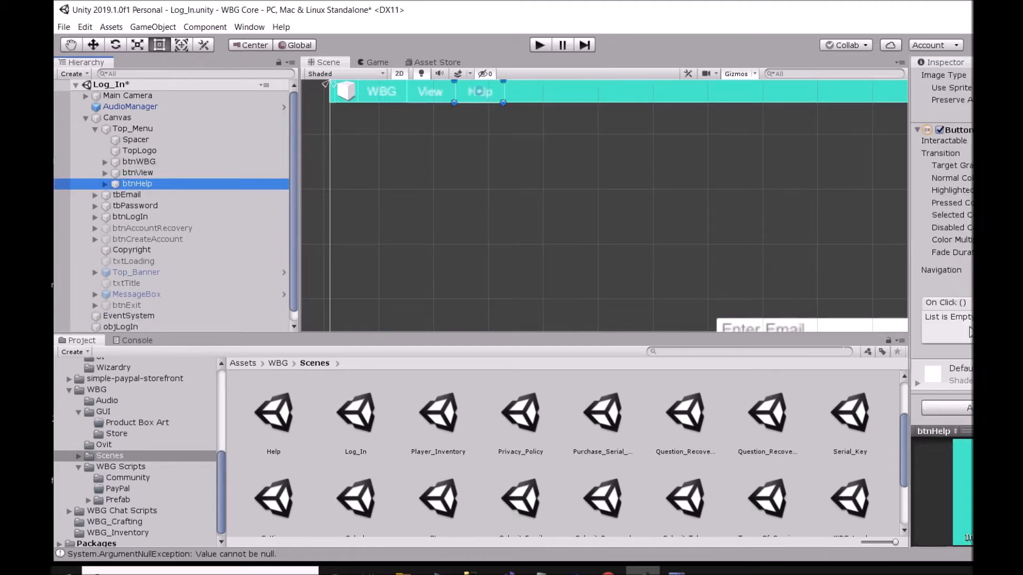
click(962, 409)
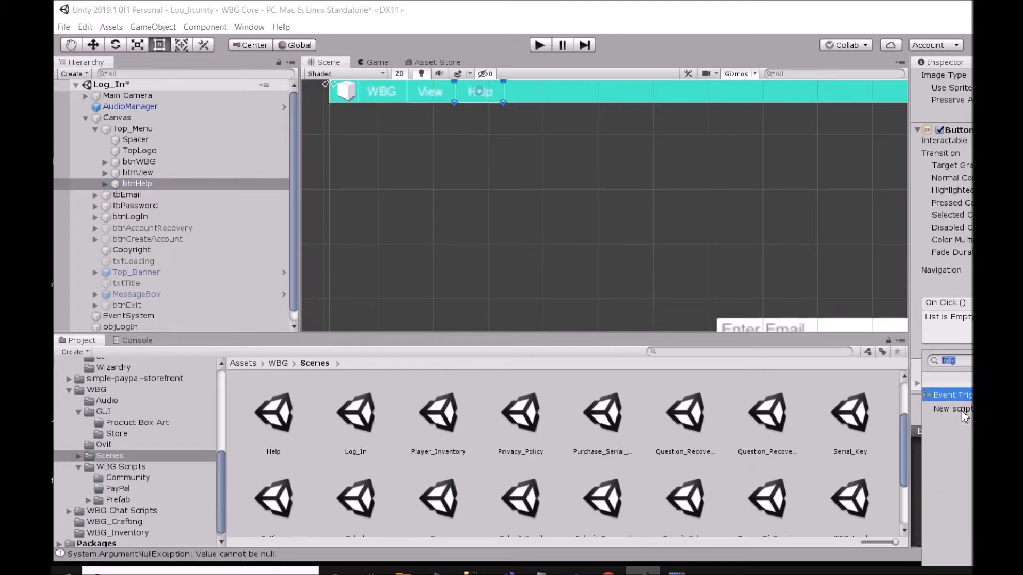
click(960, 398)
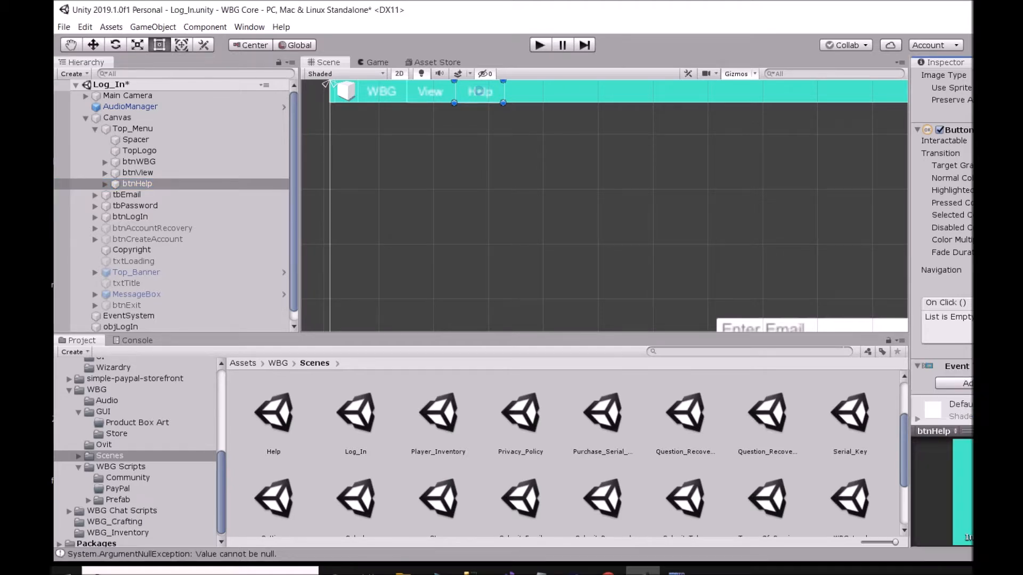
scroll(954, 320, down, 1)
click(963, 347)
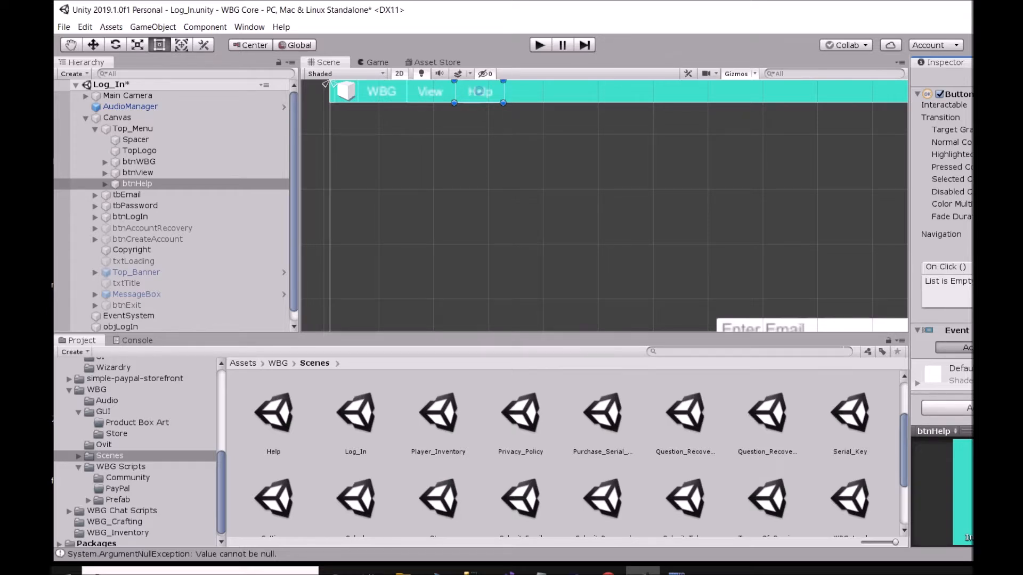
click(963, 361)
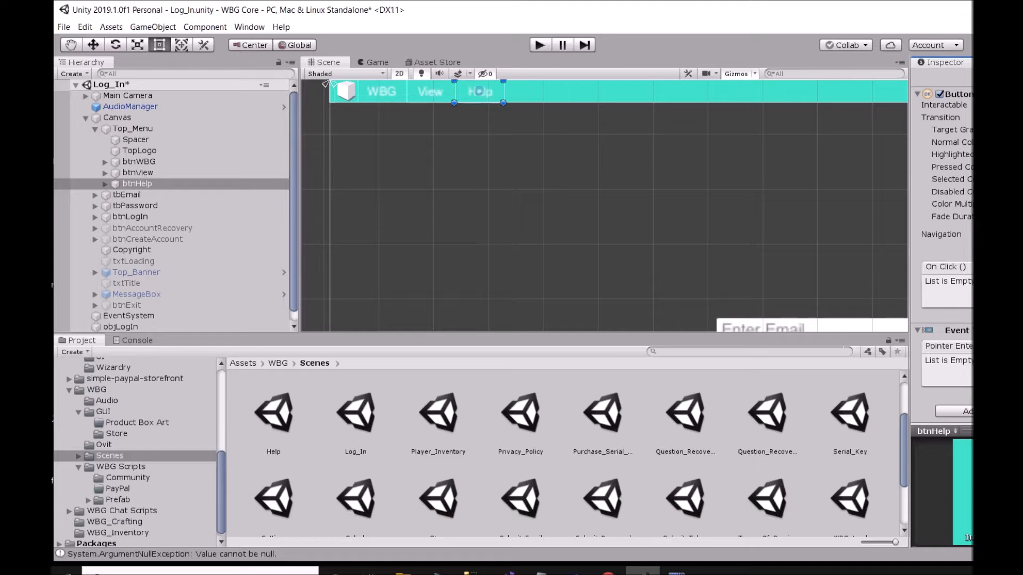
Step: Add an action to btnHelp's Pointer Enter event and assign panHelp as its target object
click(1007, 392)
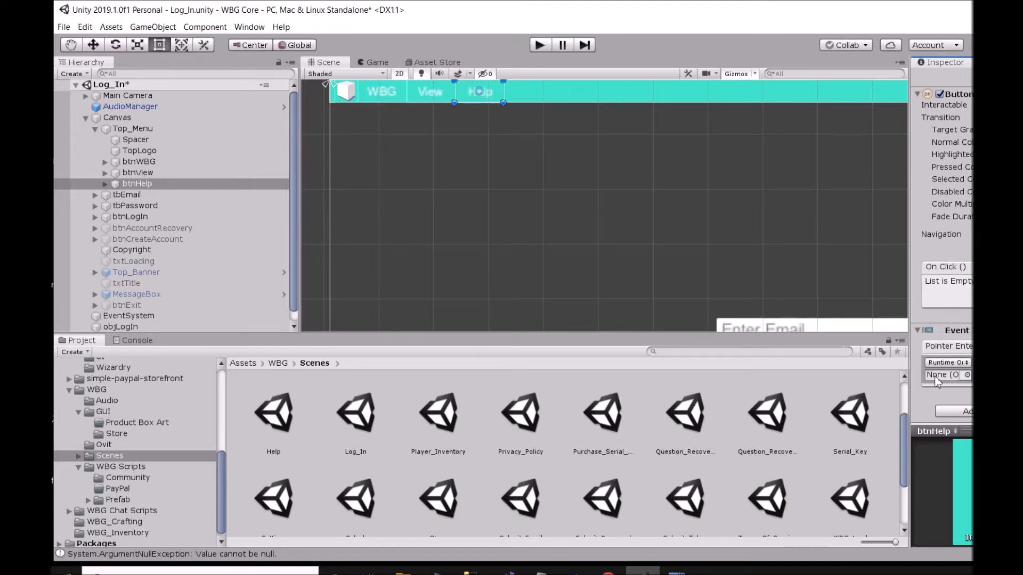
click(105, 183)
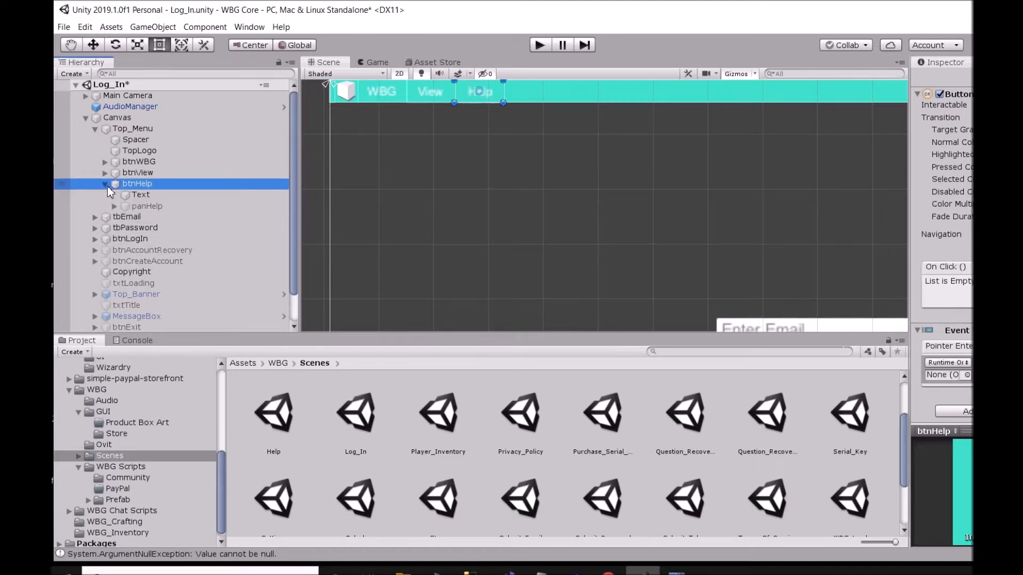
drag(146, 211, 935, 380)
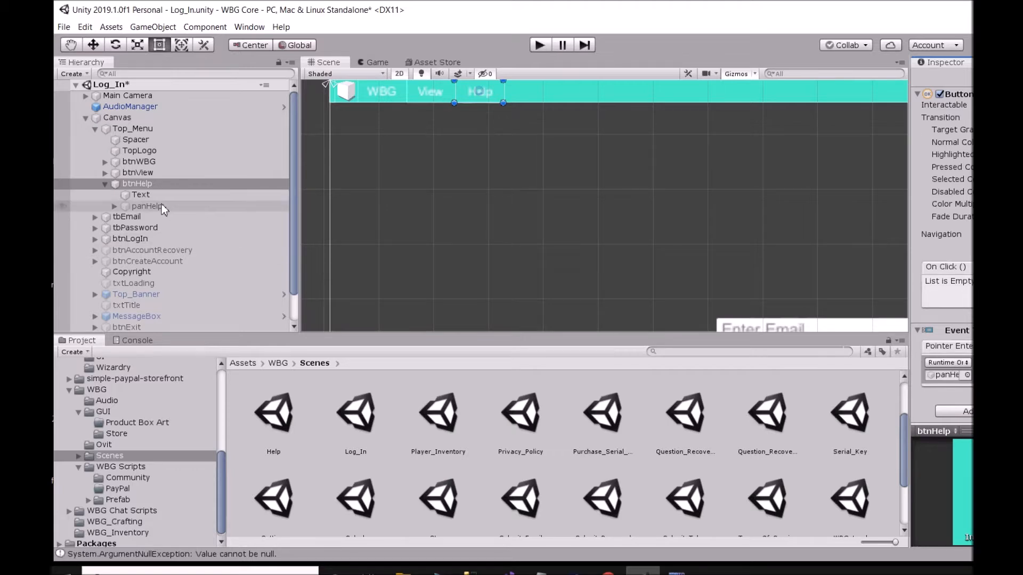
Step: Preview the panHelp dropdown by activating it briefly, leaving it inactive
click(147, 206)
click(945, 80)
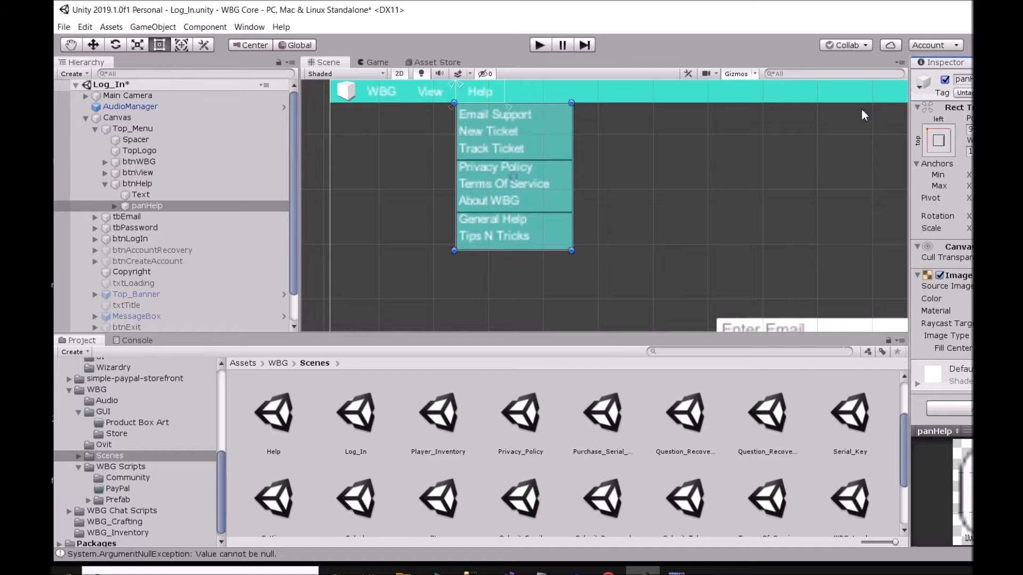
click(945, 80)
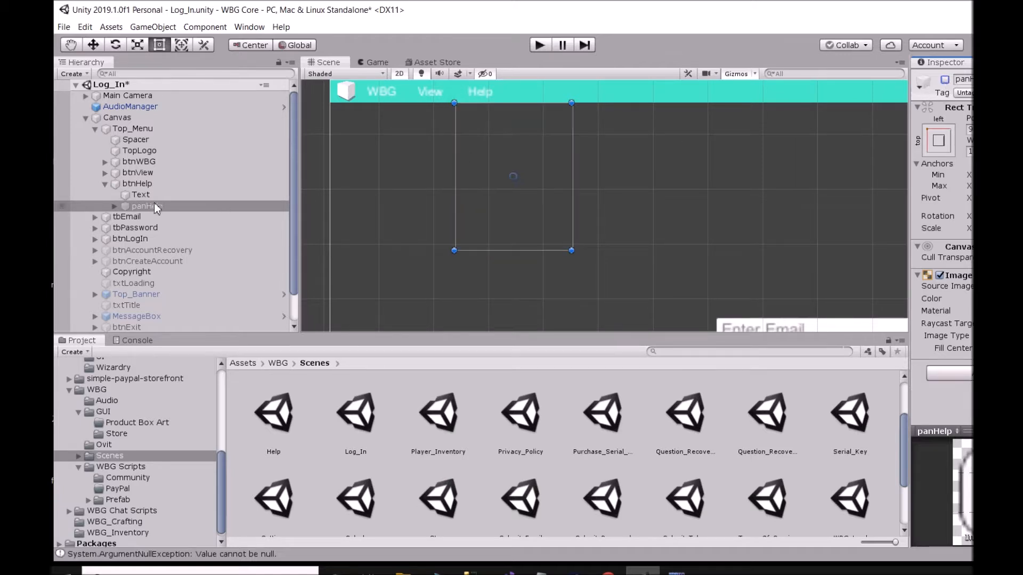
Step: Set btnHelp's Pointer Enter action to activate panHelp through the SetActive (bool) function
click(141, 184)
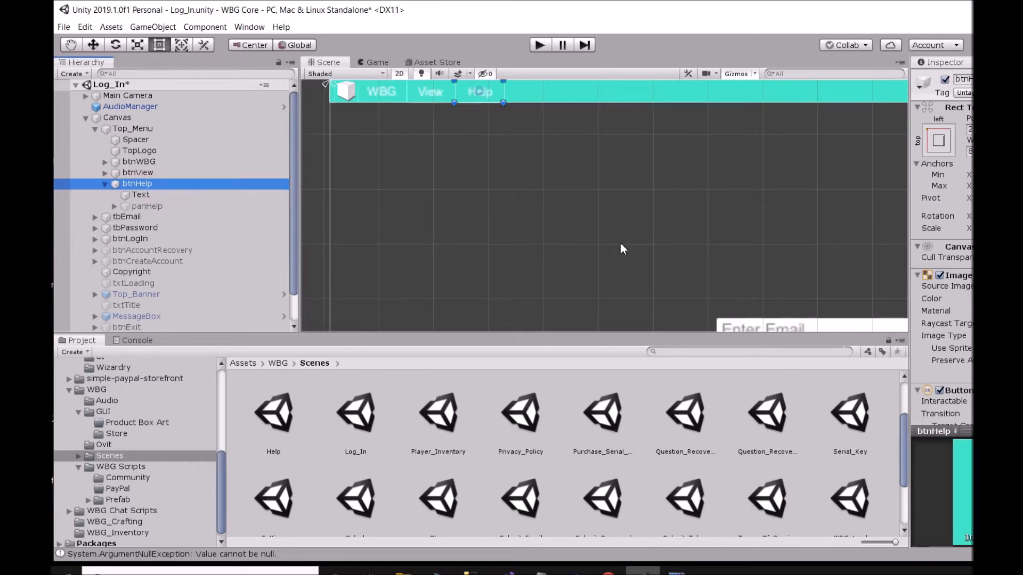
scroll(941, 240, down, 4)
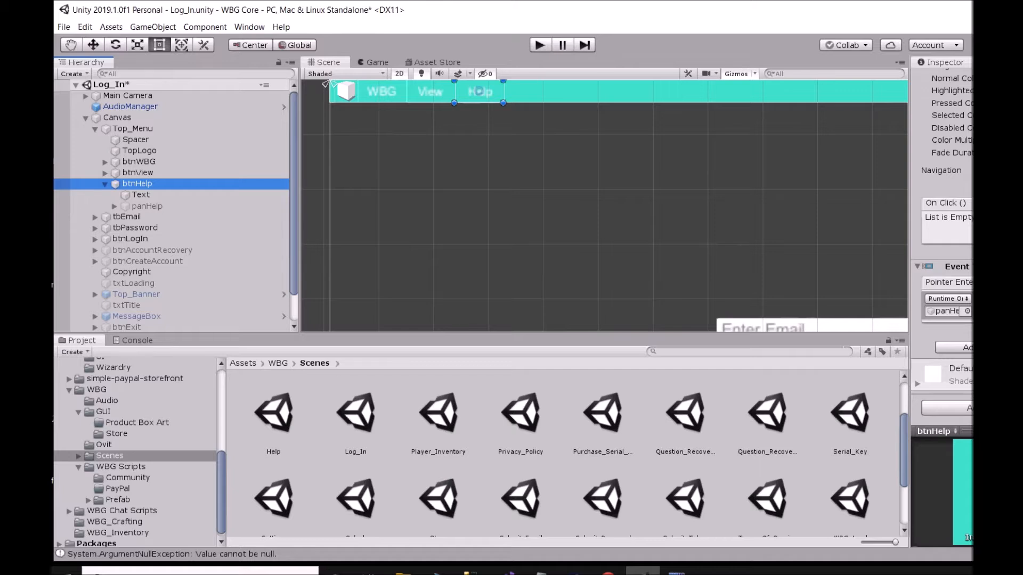
click(984, 300)
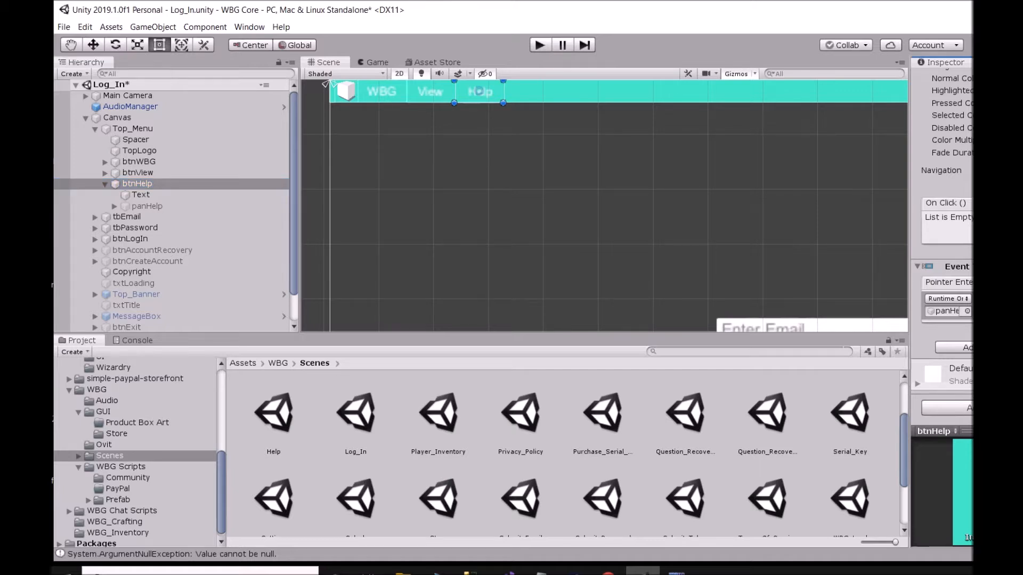
mouse_move(1001, 329)
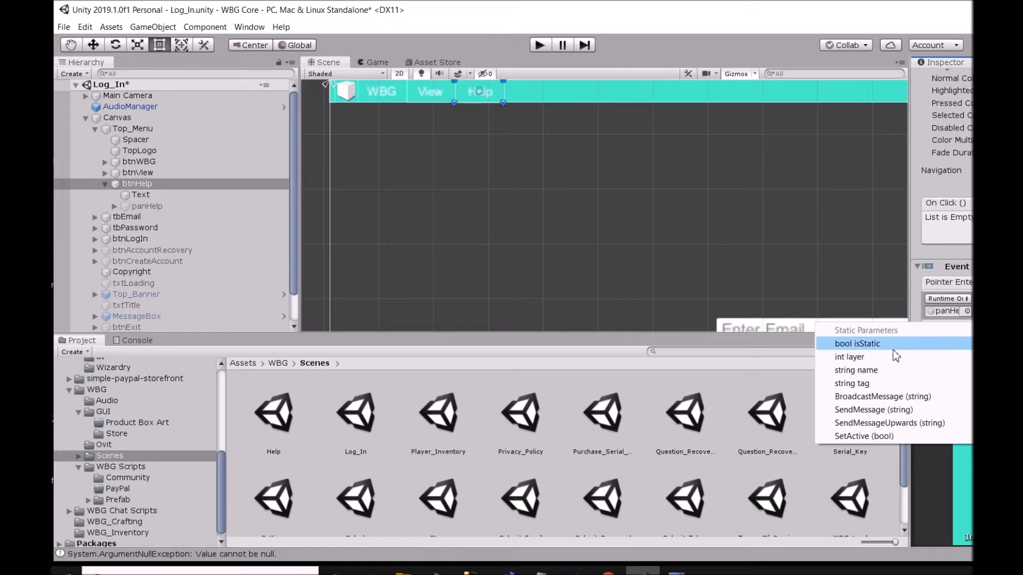
click(875, 436)
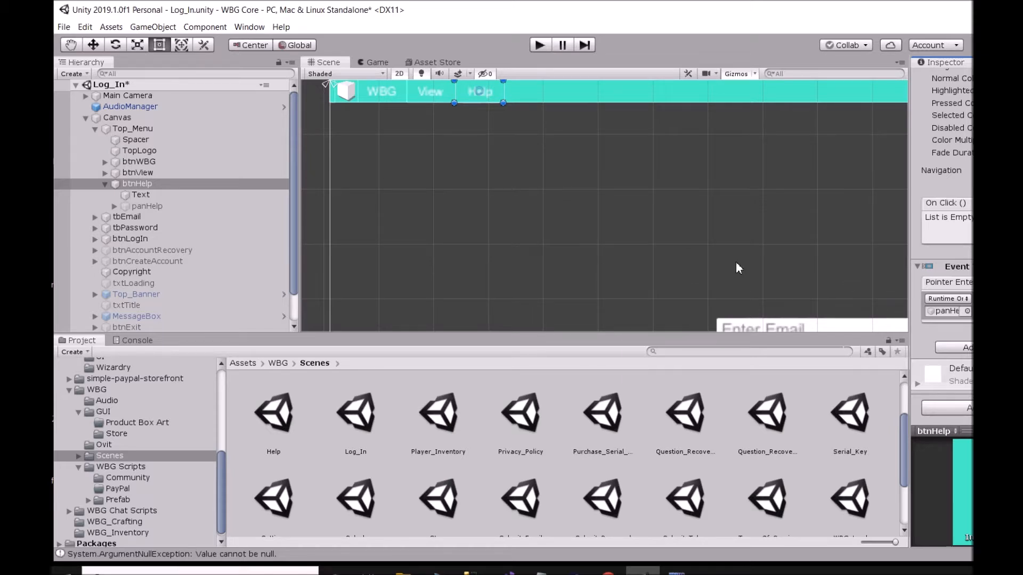
Step: Save the Log_In scene
click(63, 26)
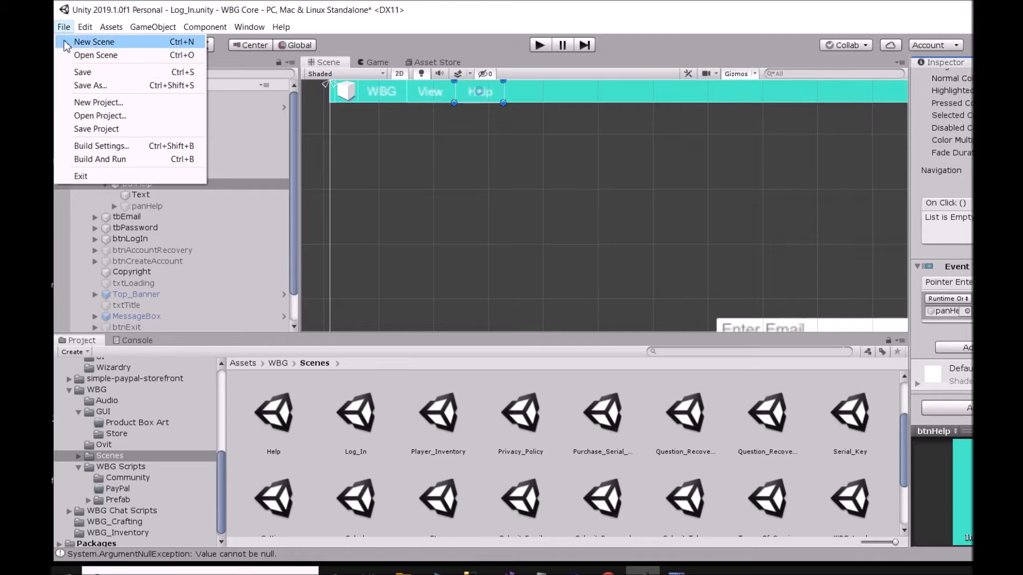
click(83, 72)
click(477, 158)
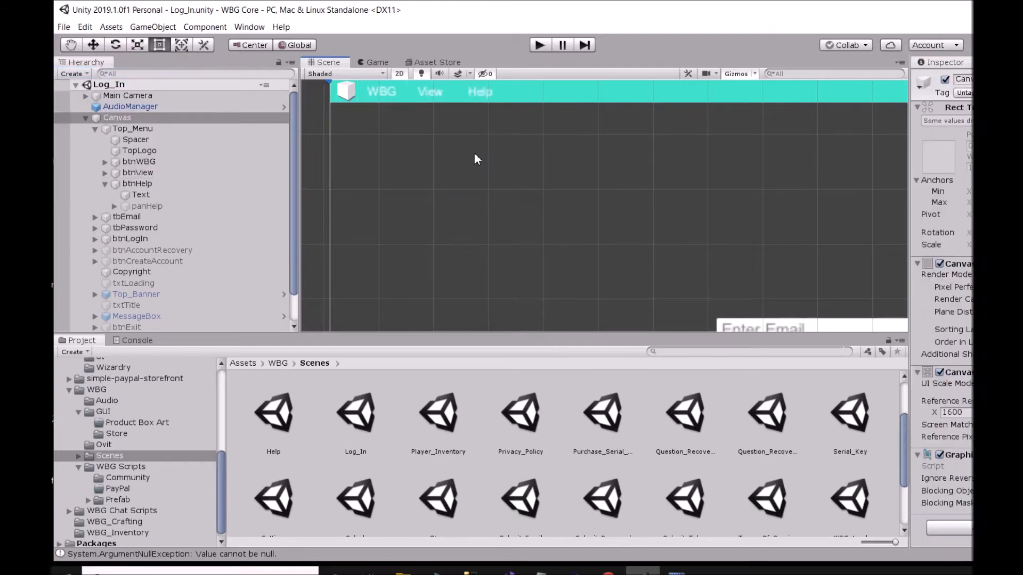
Step: Run the scene, test the WBG, View and Help dropdowns in the top menu, and stop play mode
click(539, 46)
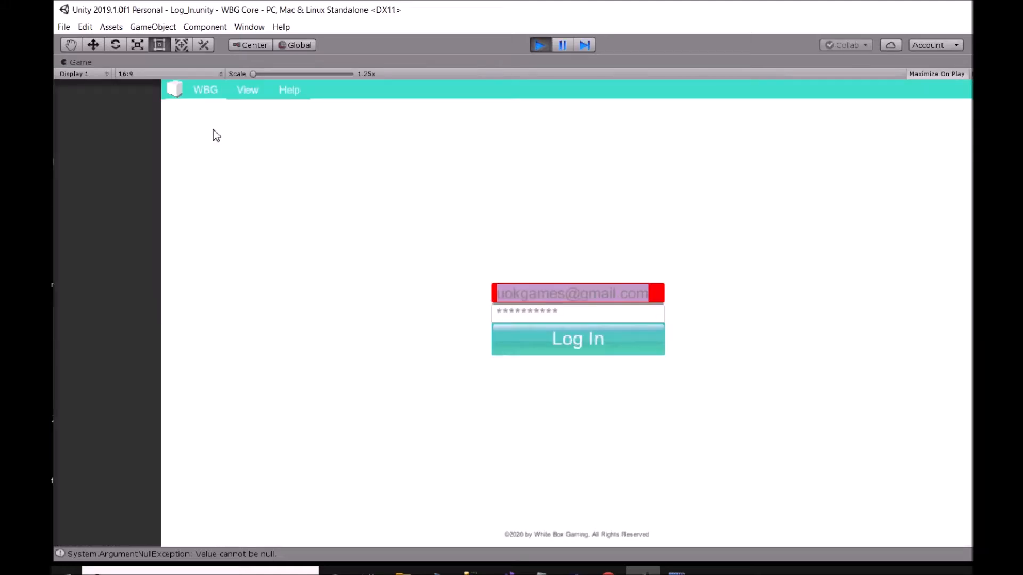
click(206, 90)
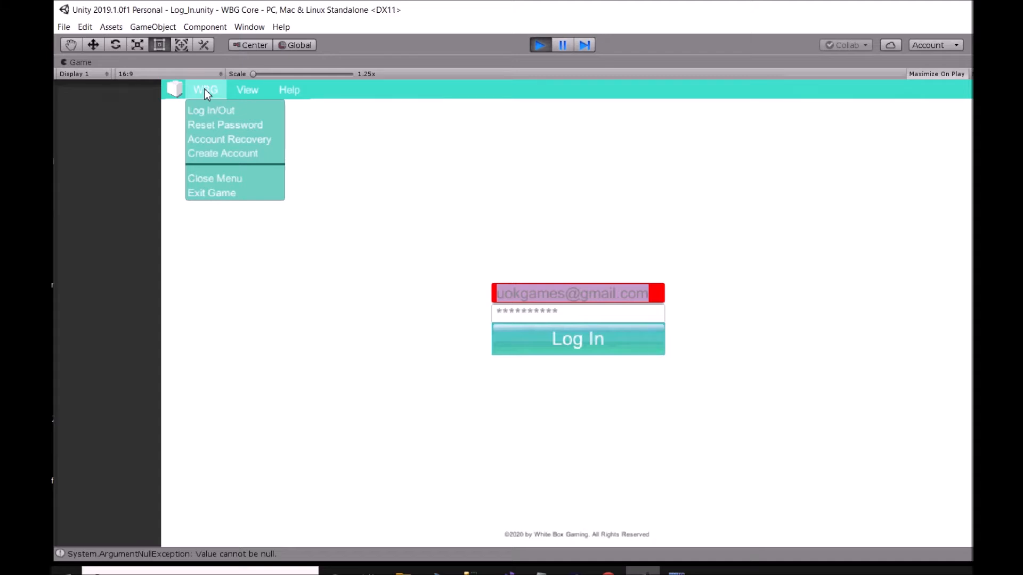
mouse_move(244, 90)
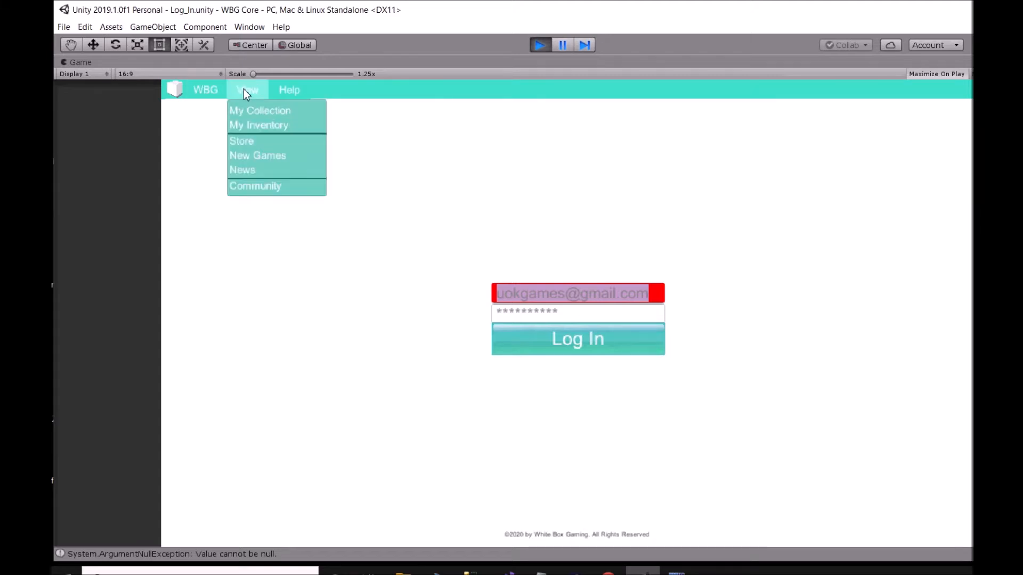
mouse_move(278, 90)
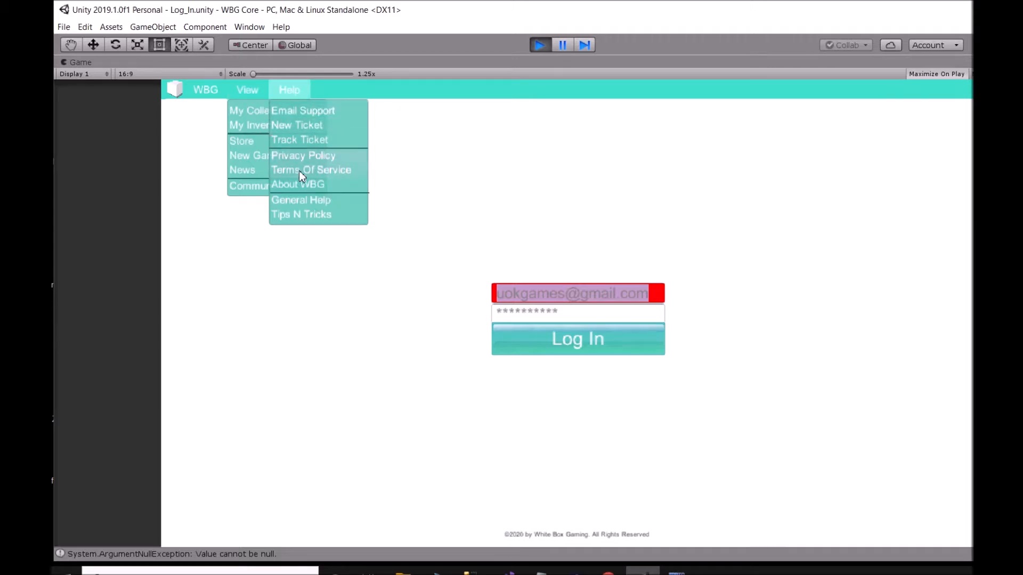
mouse_move(202, 93)
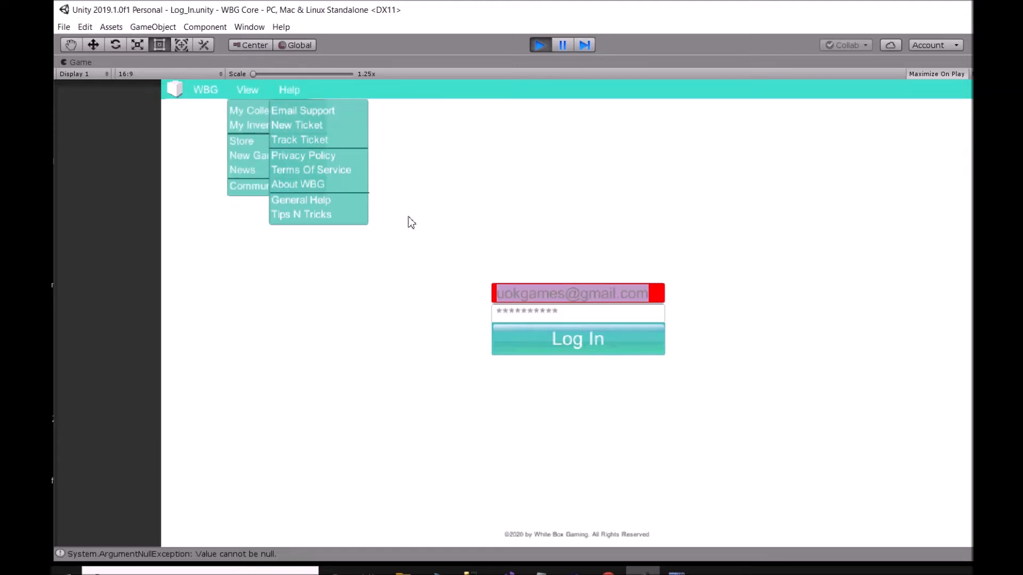
click(539, 45)
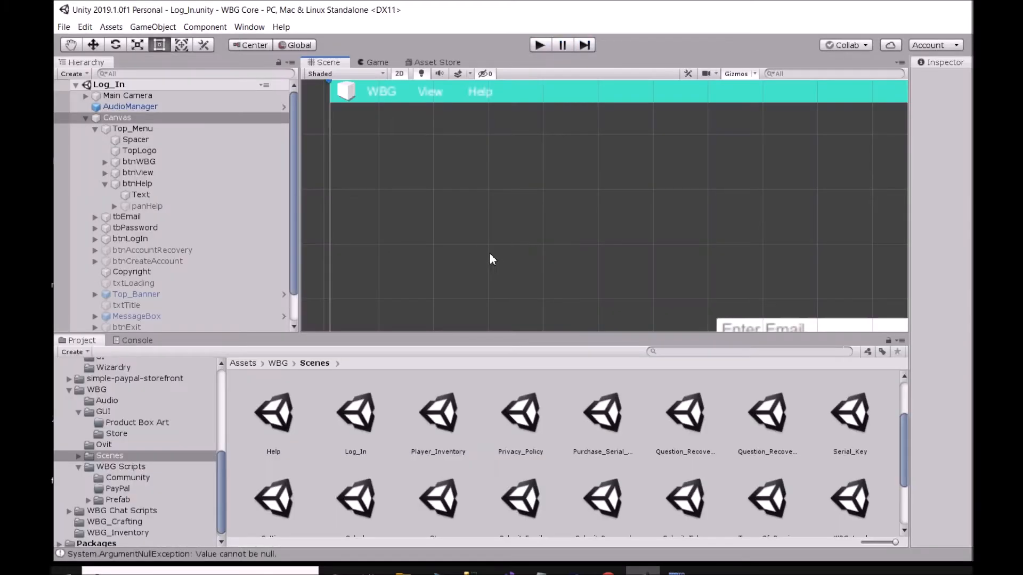
Step: Add an action to btnView's Pointer Enter event that deactivates panHelp through the SetActive (bool) function
click(429, 95)
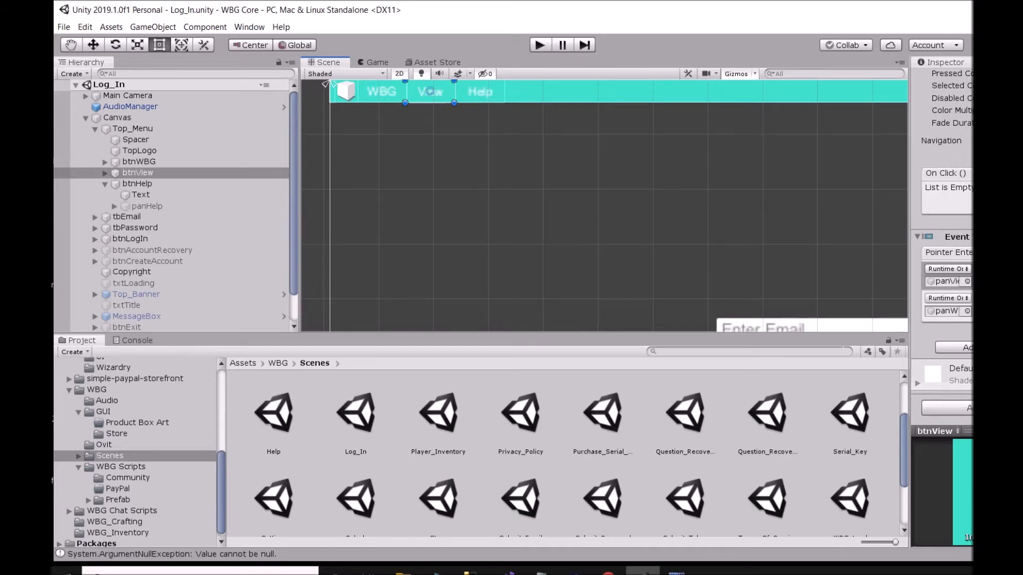
click(967, 347)
click(1021, 327)
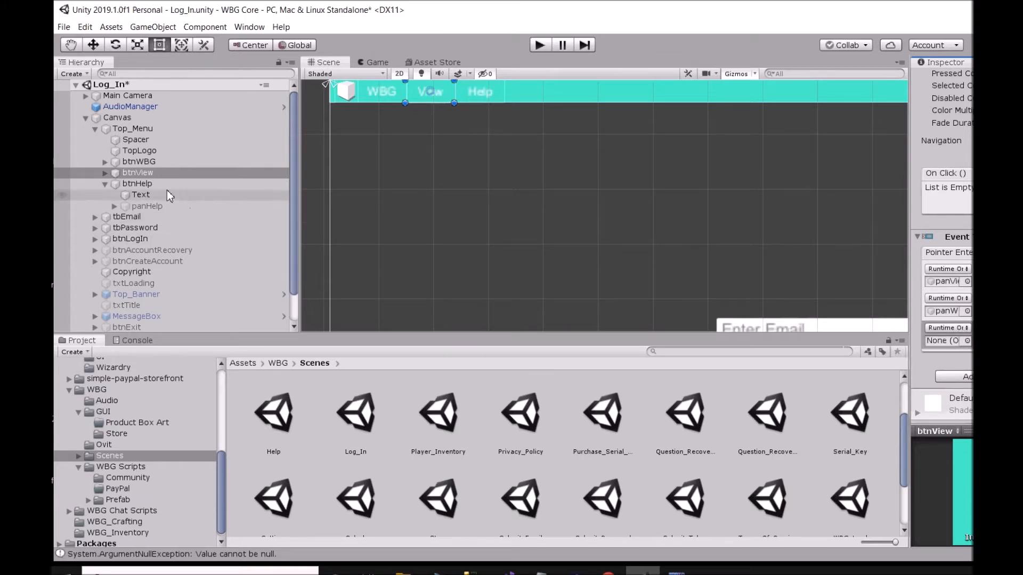
click(150, 207)
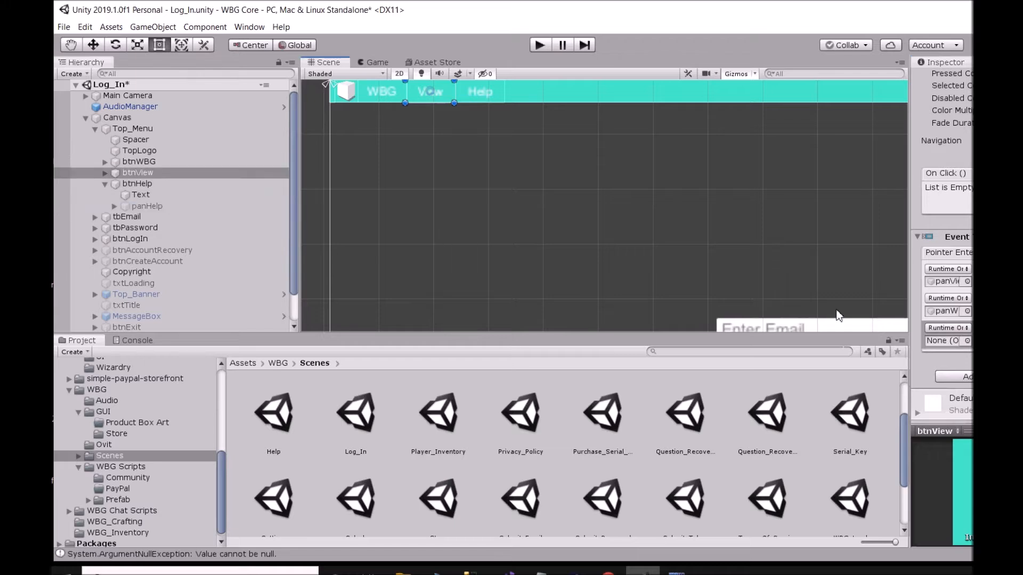
drag(838, 315, 946, 341)
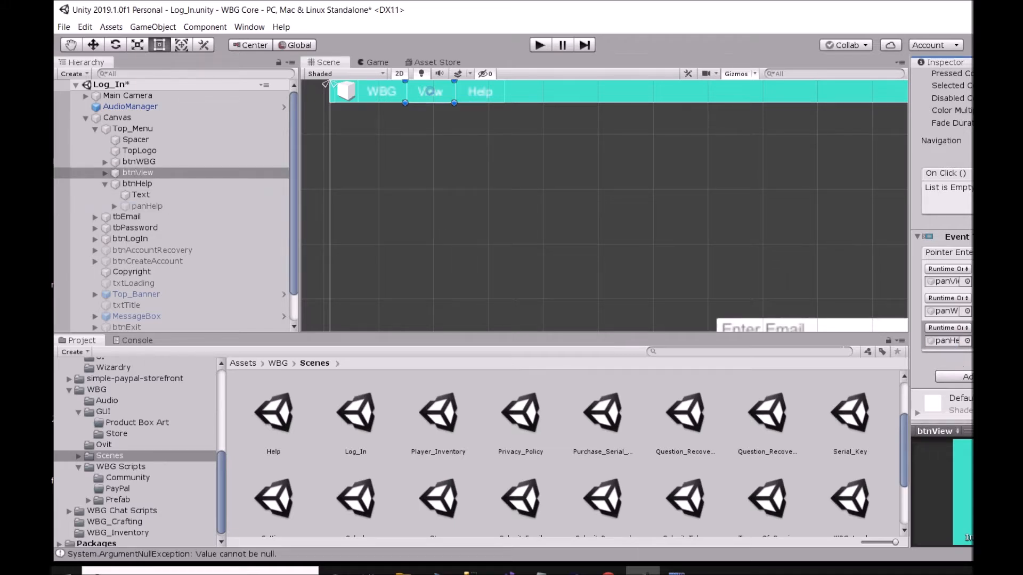
mouse_move(988, 359)
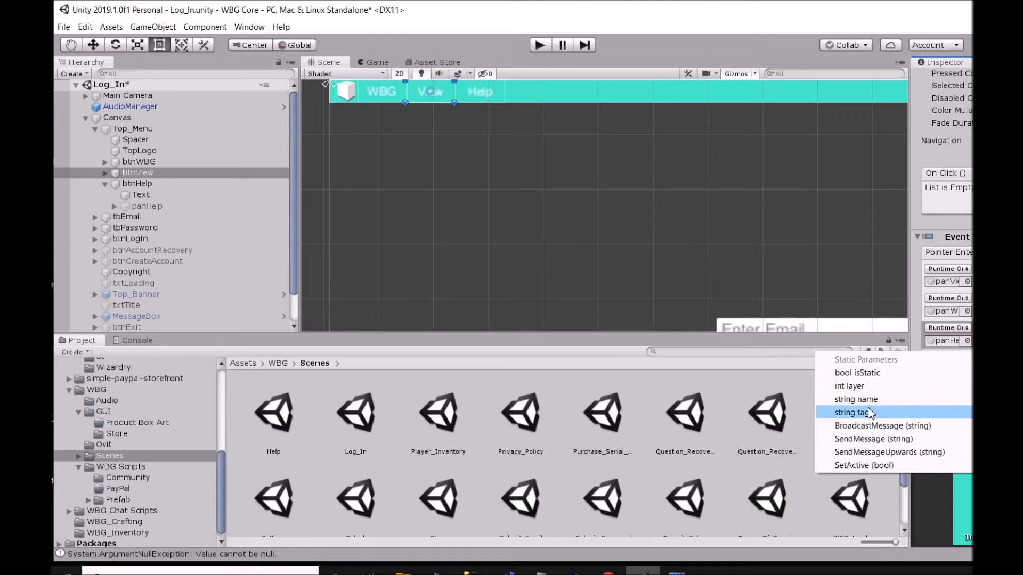
click(860, 465)
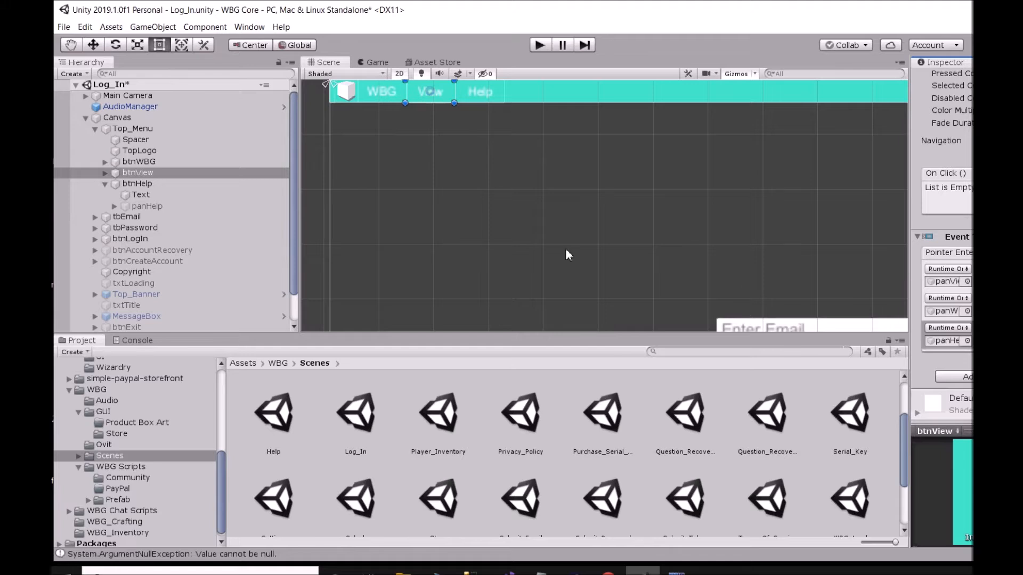
Step: Save the Log_In scene with btnView's updated event actions and deselect btnView
click(63, 27)
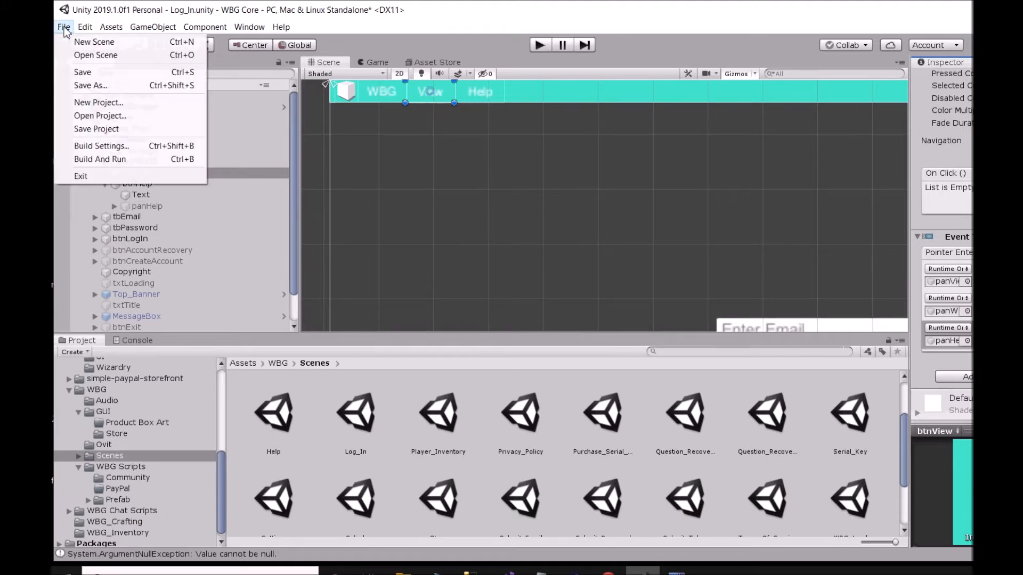
click(80, 72)
click(491, 152)
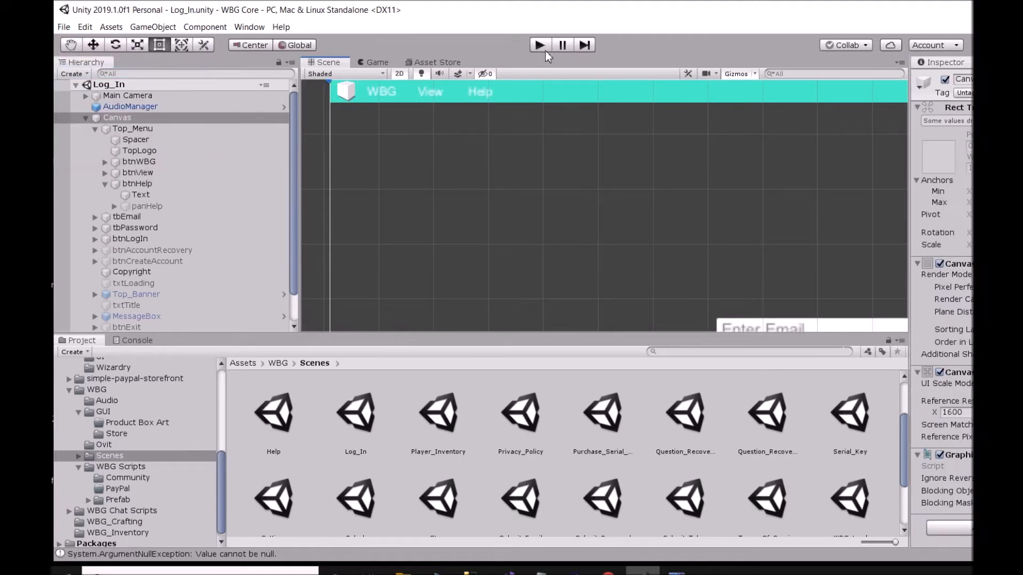
Step: Run the scene, test moving between the View and Help dropdowns, and stop play mode
click(533, 45)
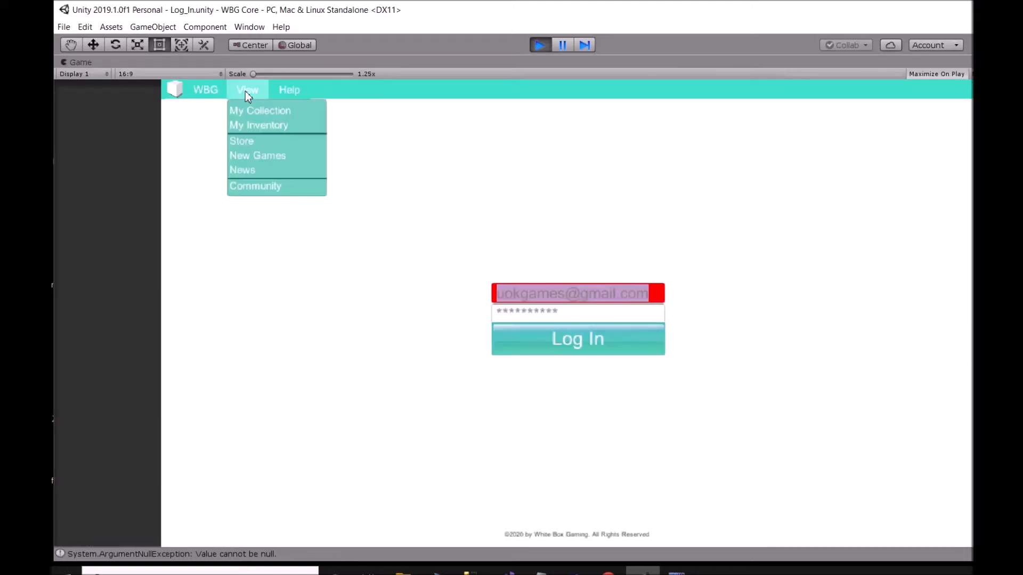
mouse_move(281, 93)
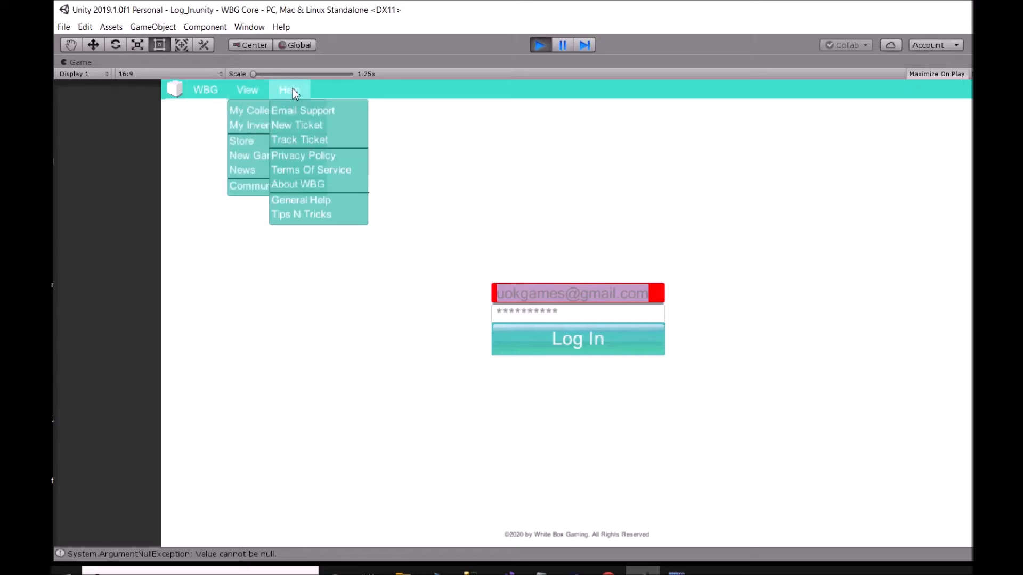
click(539, 45)
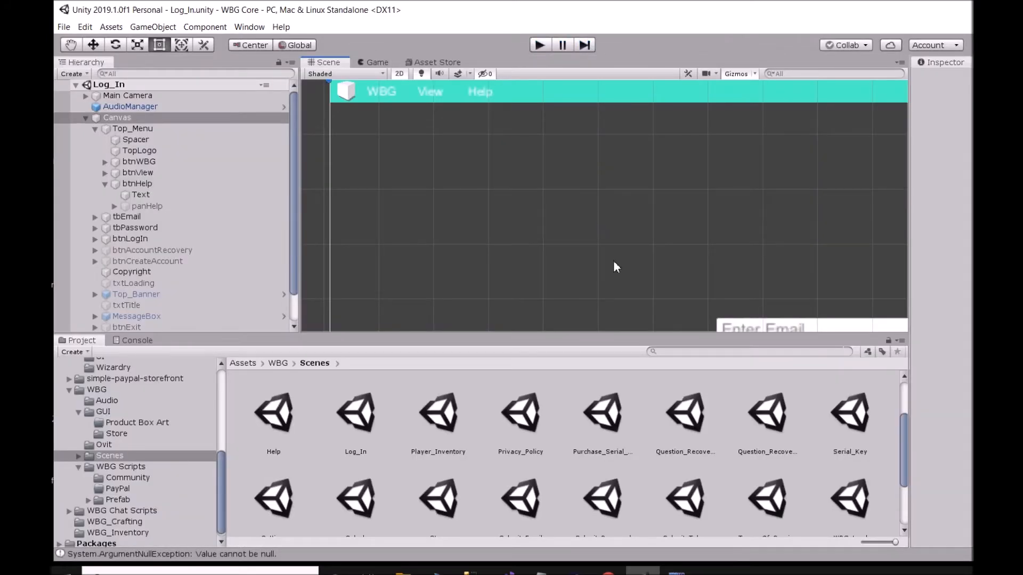
Step: Select btnView and widen the Inspector to check the targets and states of its Pointer Enter actions
click(438, 99)
scroll(940, 240, down, 10)
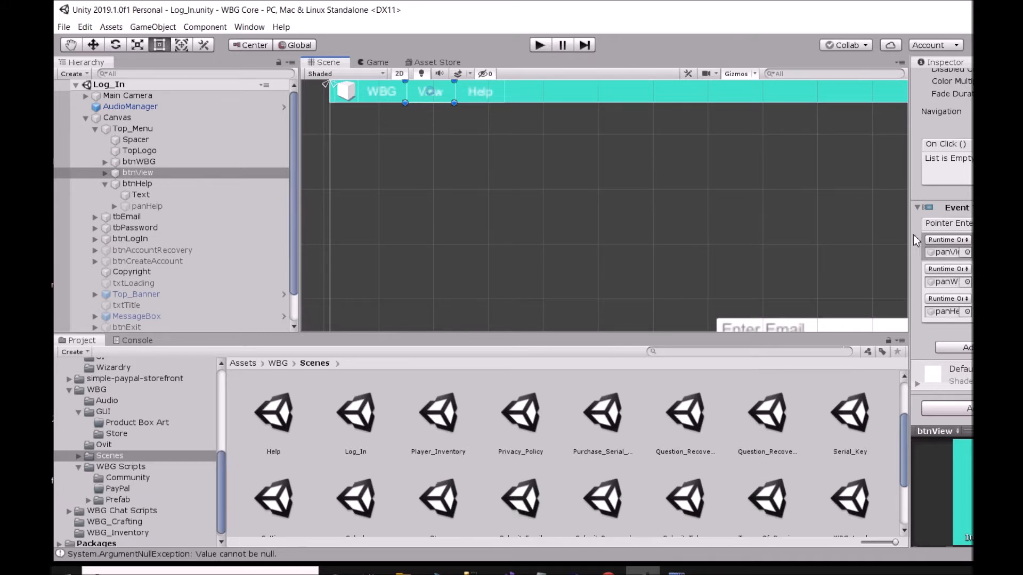
drag(913, 235, 818, 220)
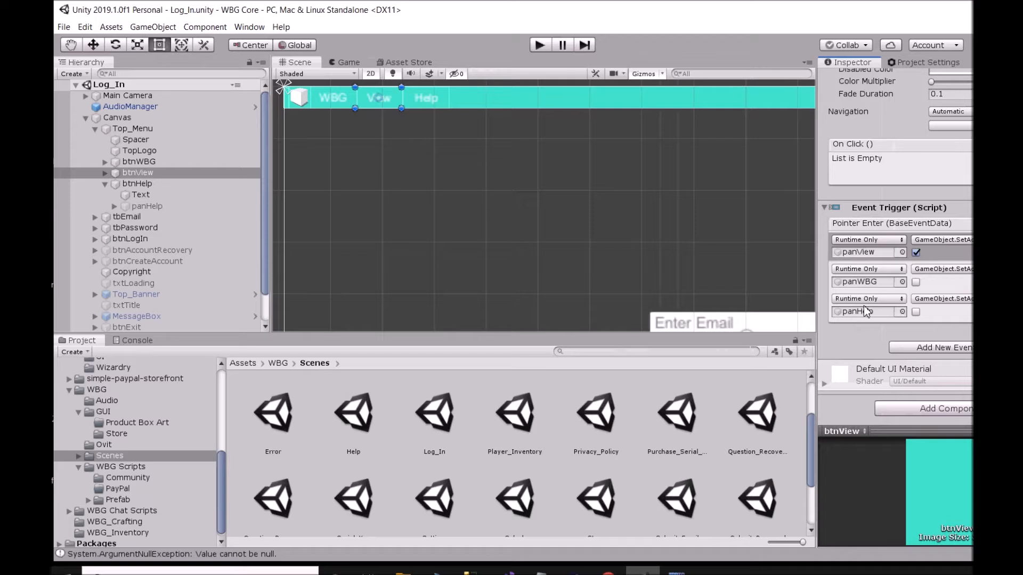
Step: Add an action to btnHelp's Pointer Enter event that deactivates panView through SetActive (bool), leaving its value unchecked
click(432, 104)
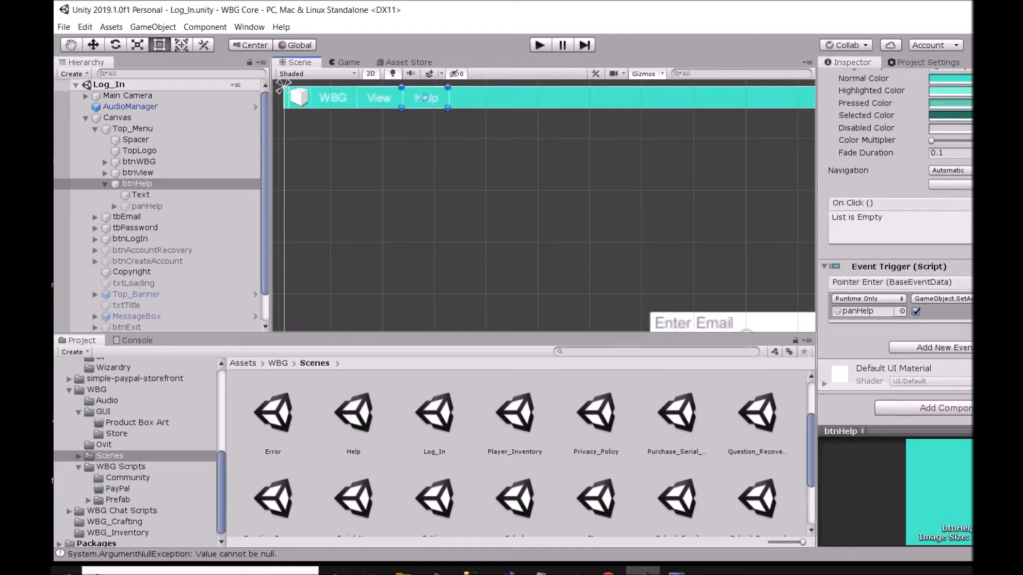
click(1020, 326)
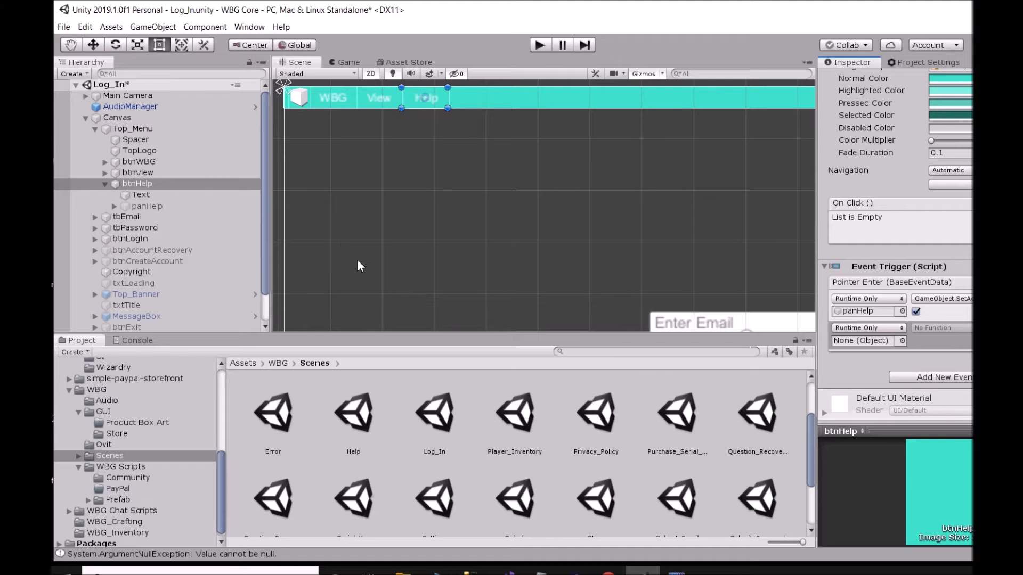
click(106, 184)
click(105, 173)
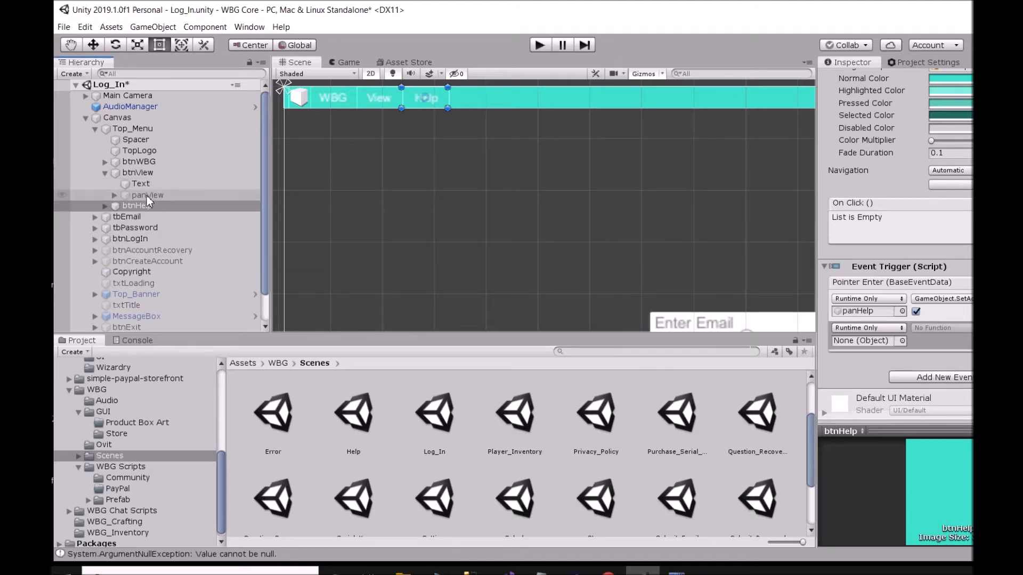
drag(146, 196, 852, 340)
click(940, 328)
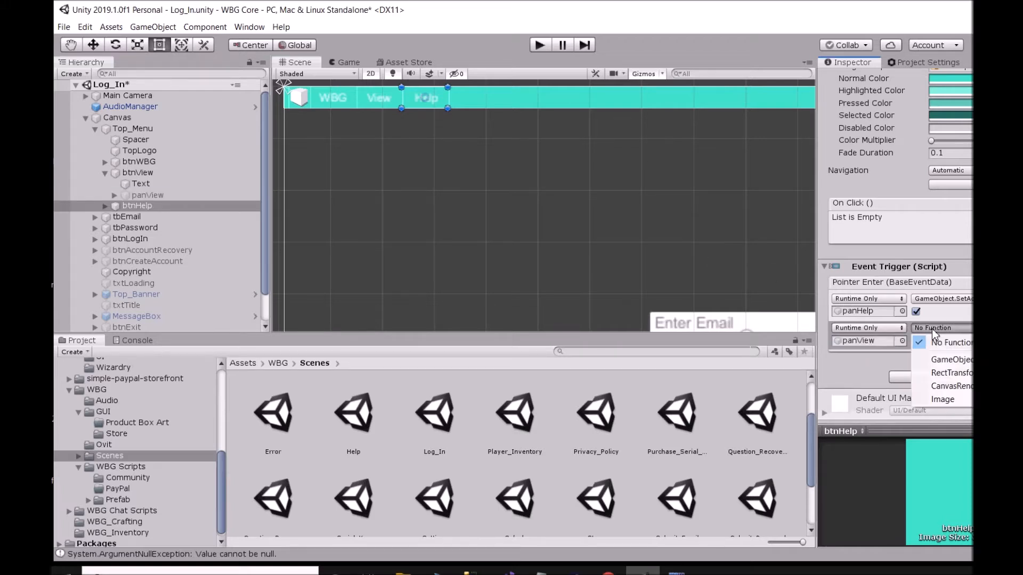
mouse_move(946, 358)
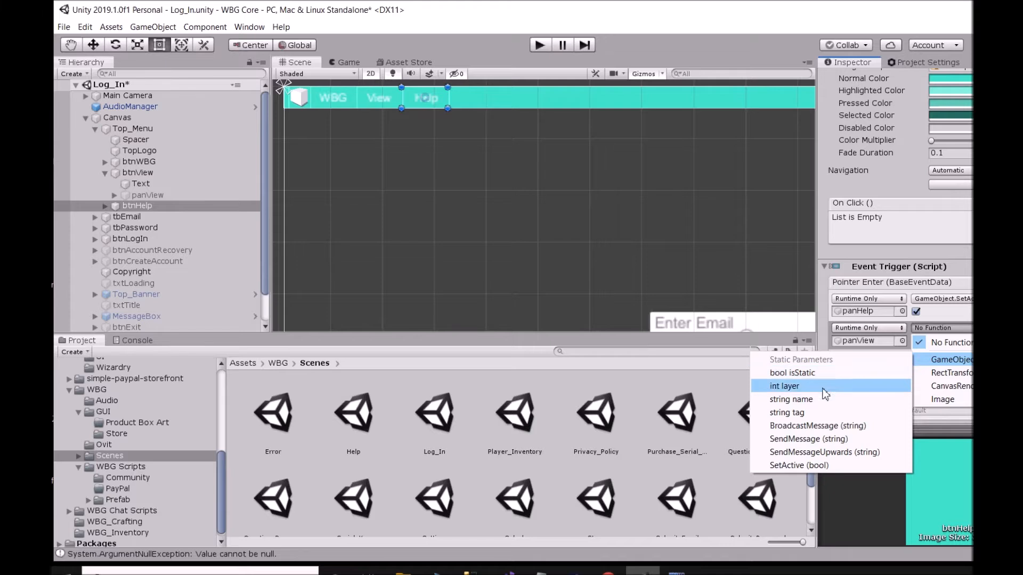
click(814, 464)
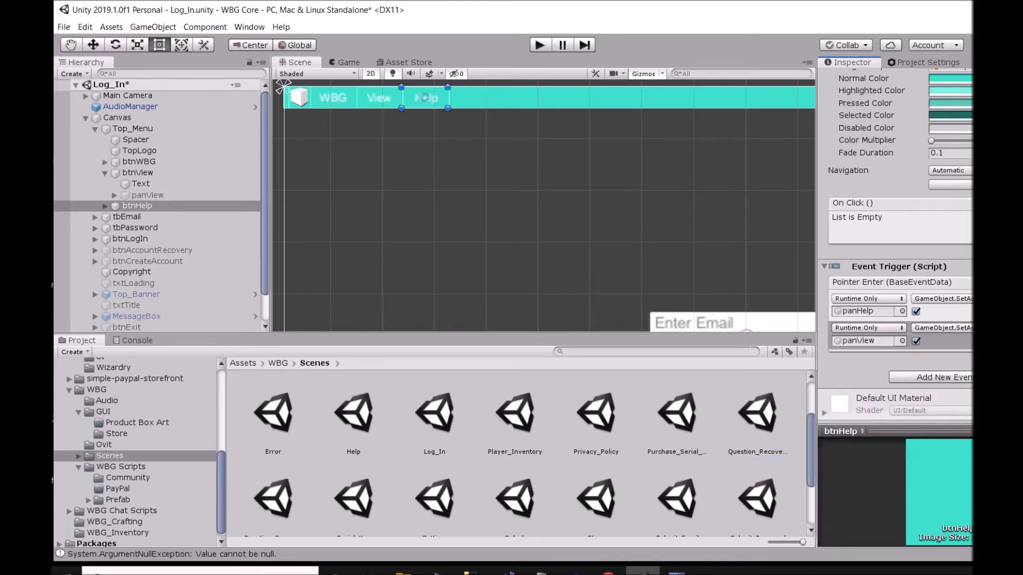
click(916, 341)
Step: Add another action to btnHelp's Pointer Enter event that deactivates panWBG through the SetActive (bool) function
click(1018, 357)
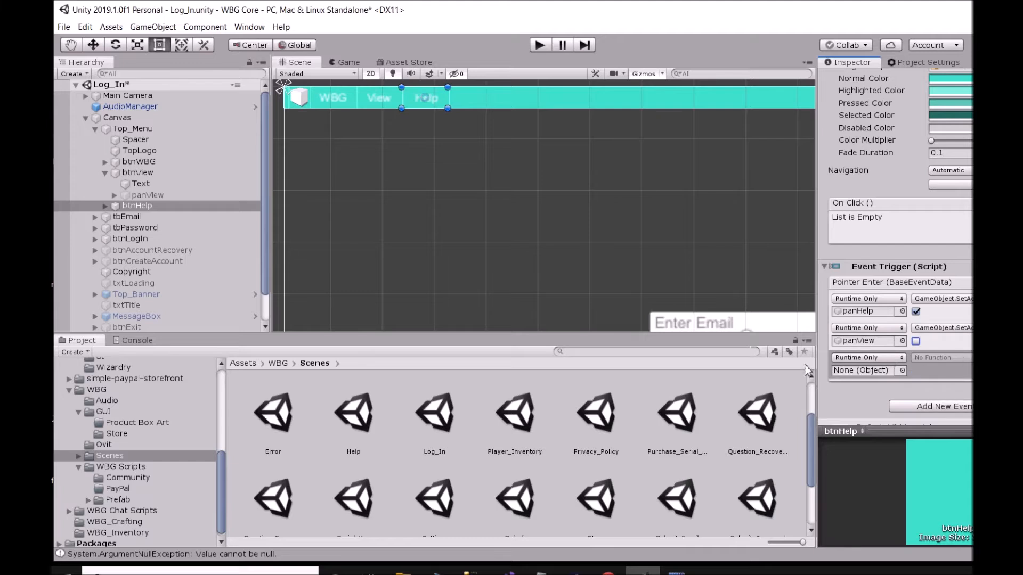
click(105, 161)
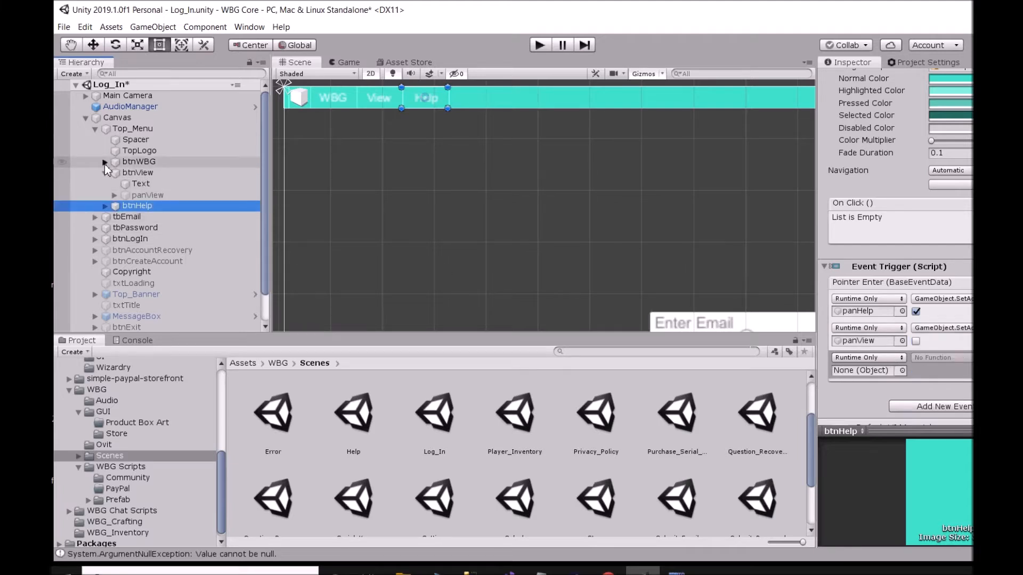
drag(148, 184, 865, 373)
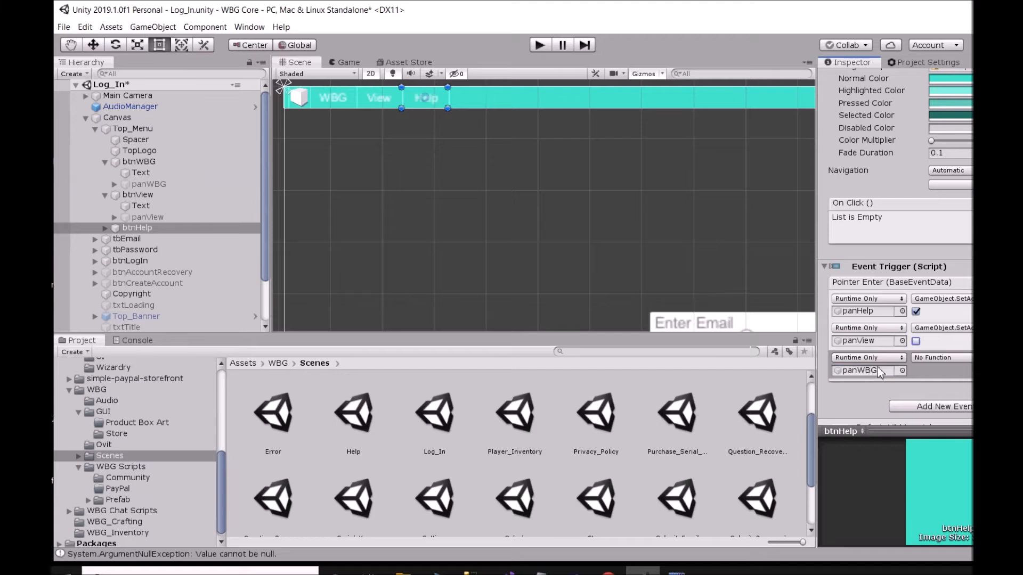
click(932, 357)
mouse_move(949, 394)
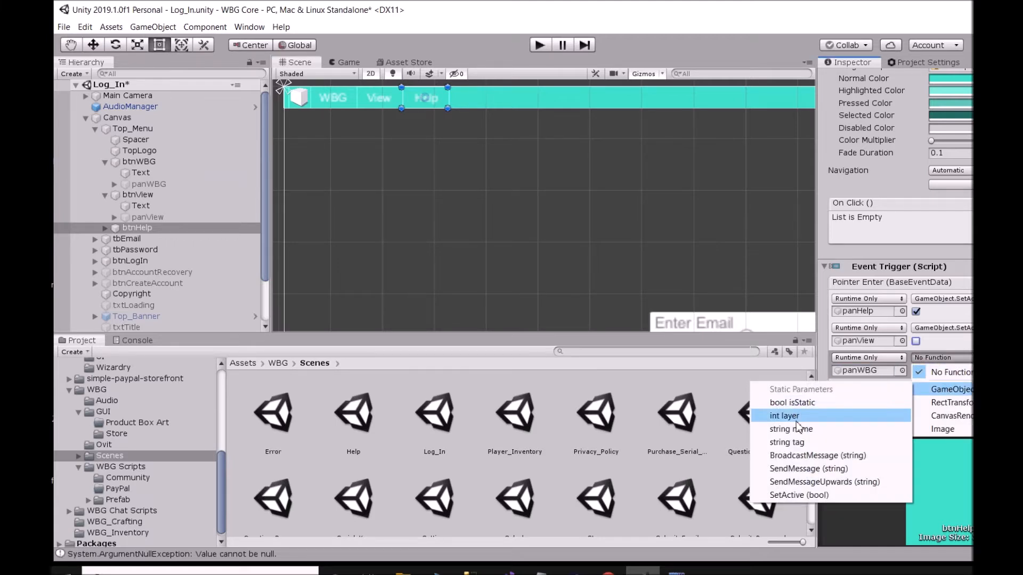
click(800, 495)
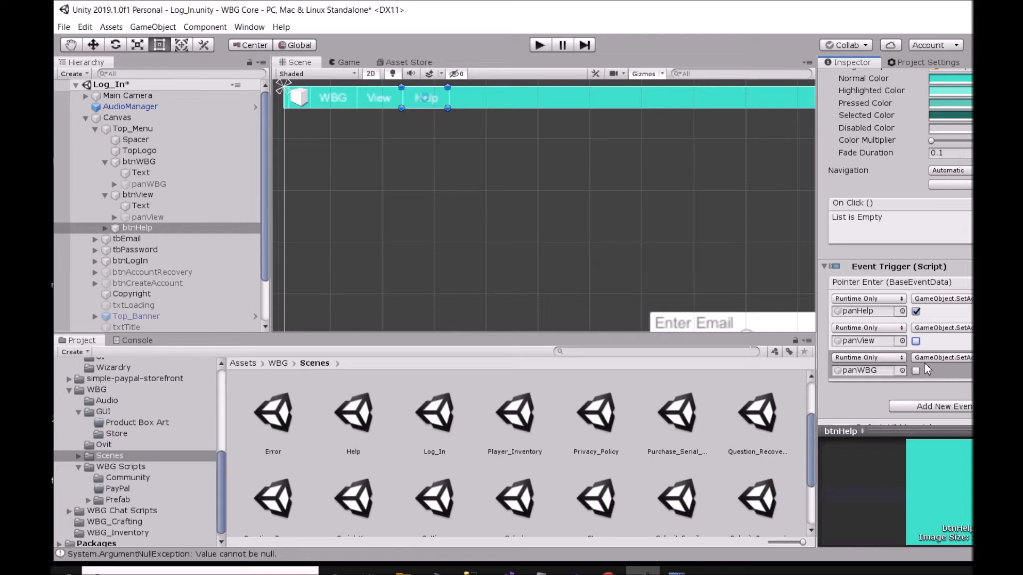
Step: Add an action to btnWBG's Pointer Enter event that deactivates panHelp through the SetActive (bool) function
click(334, 97)
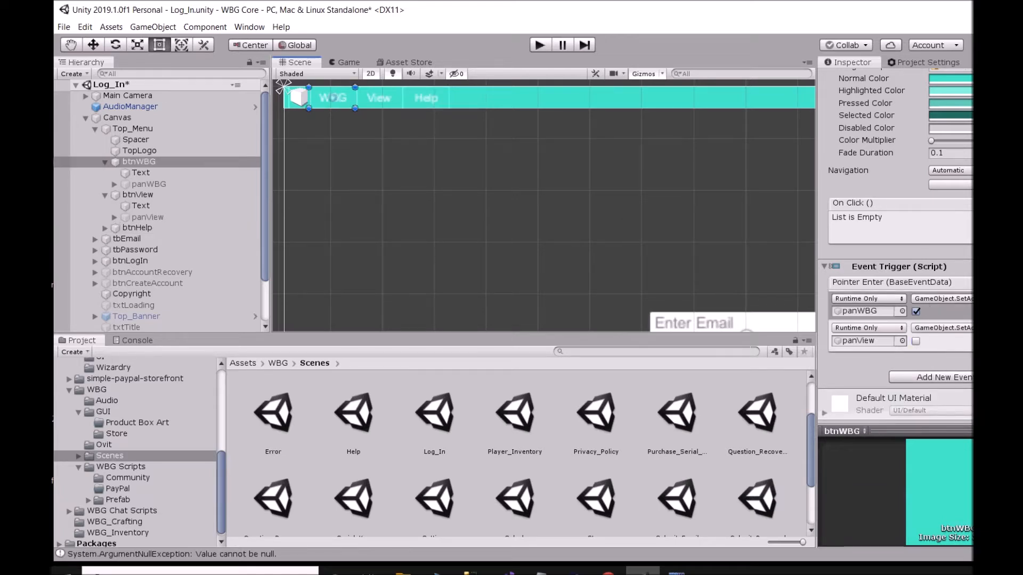
click(956, 355)
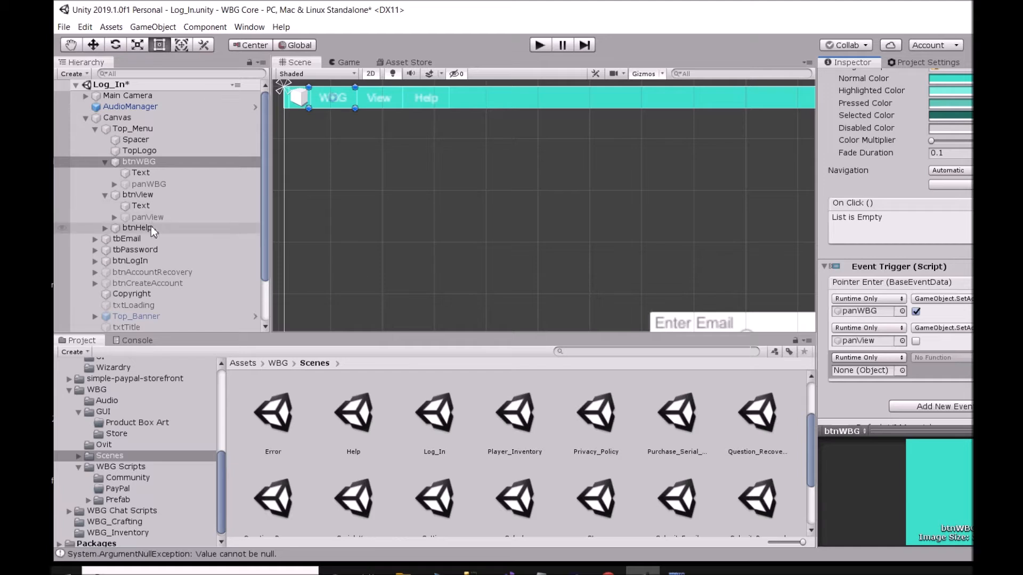
click(104, 229)
drag(151, 250, 873, 377)
click(919, 358)
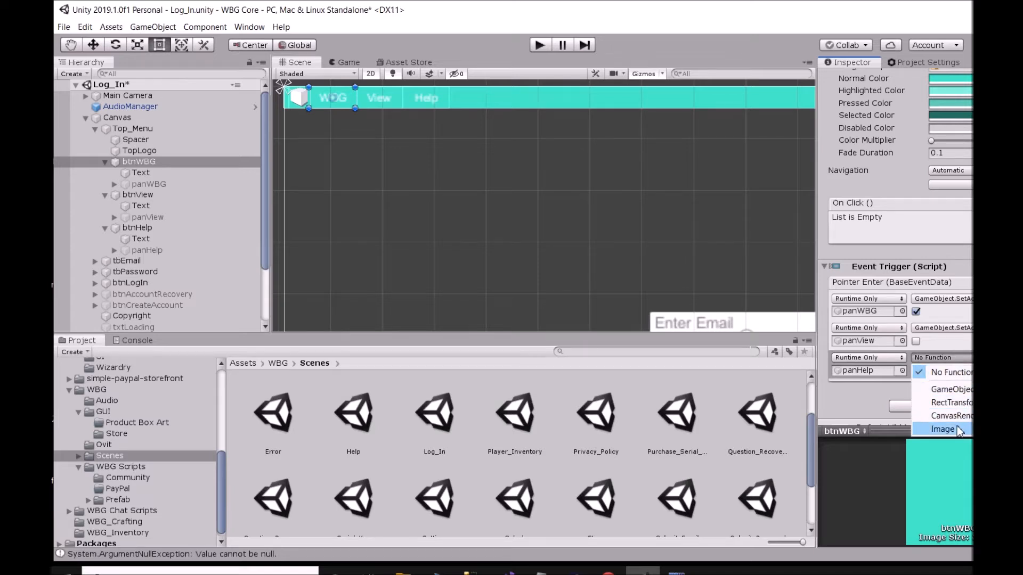
mouse_move(949, 390)
click(792, 494)
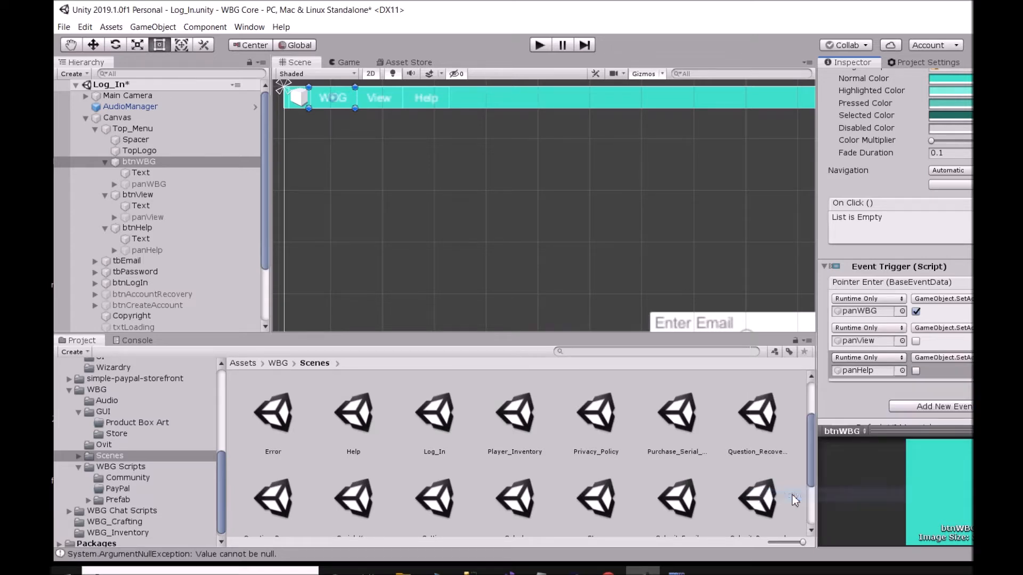
Step: Save the Log_In scene with the updated btnHelp and btnWBG event actions
click(64, 26)
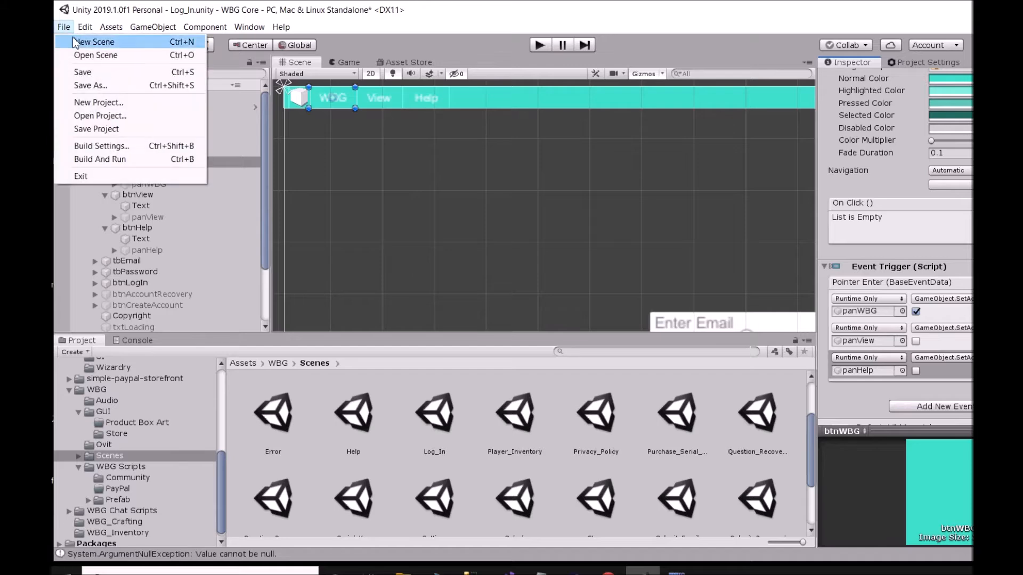
click(88, 73)
click(463, 200)
Step: Run the scene, test switching between the WBG, View and Help dropdowns and clicking outside them, and stop play mode
click(540, 46)
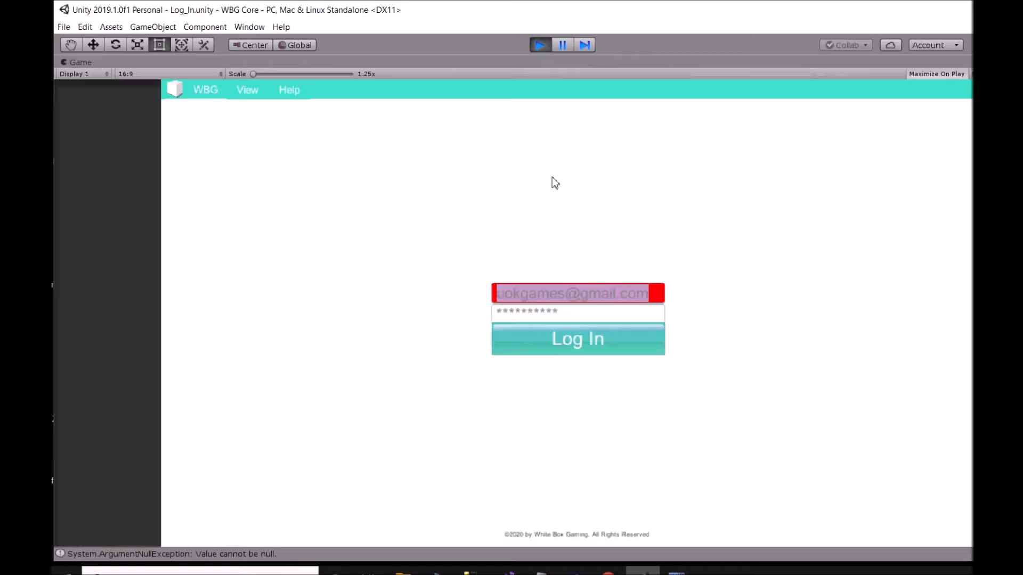
click(213, 94)
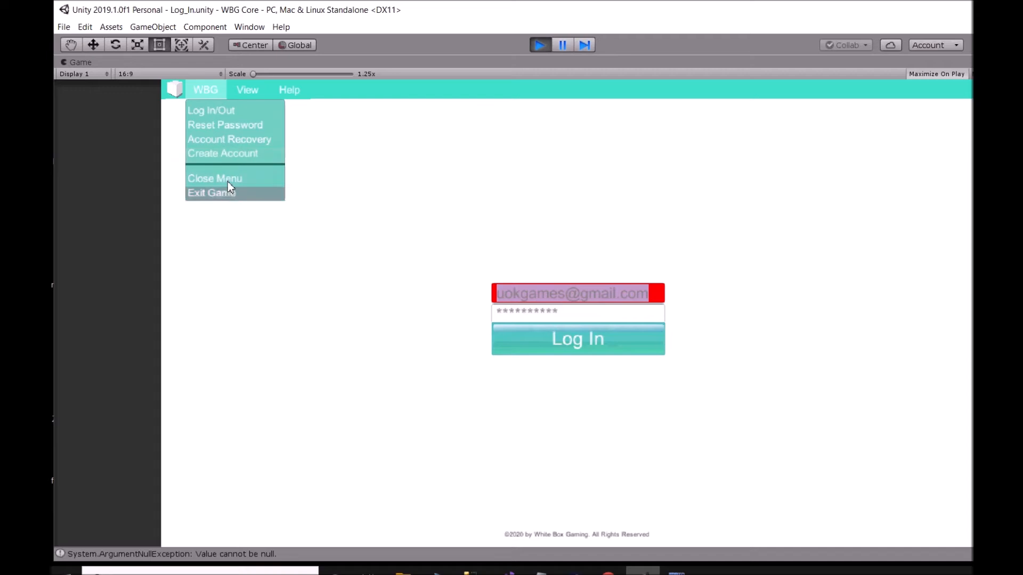
click(257, 95)
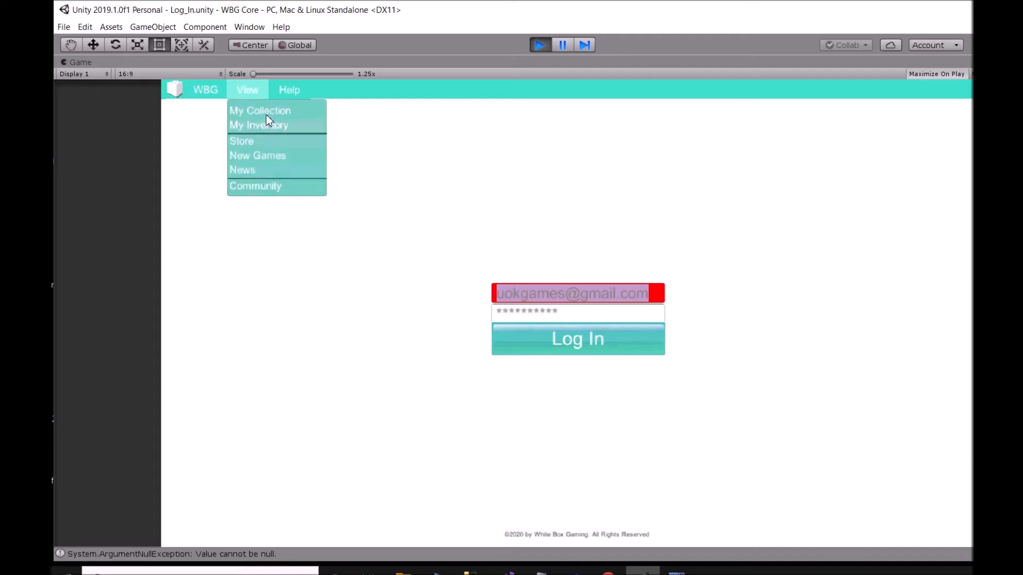
click(286, 88)
click(260, 85)
click(304, 95)
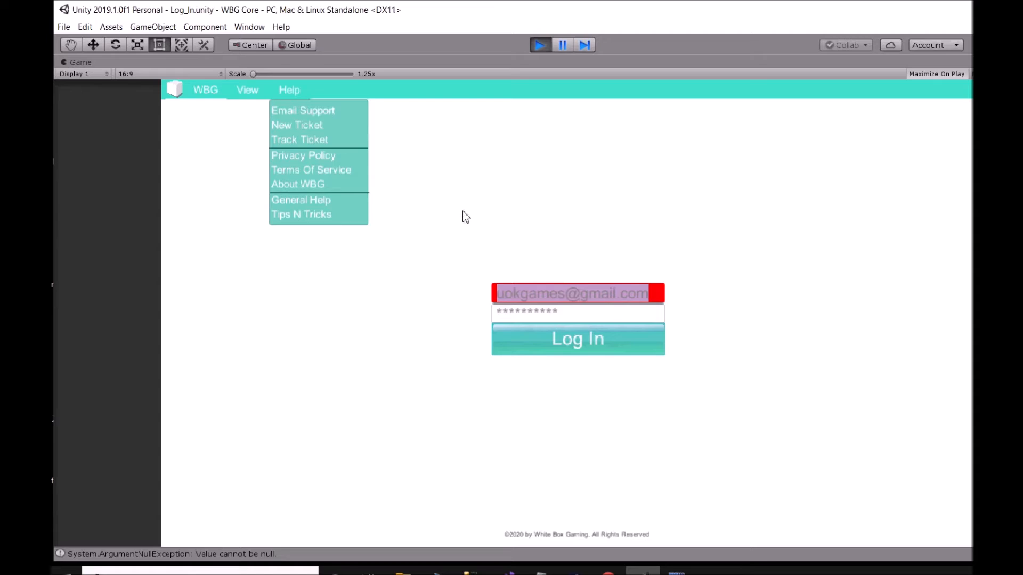
click(415, 222)
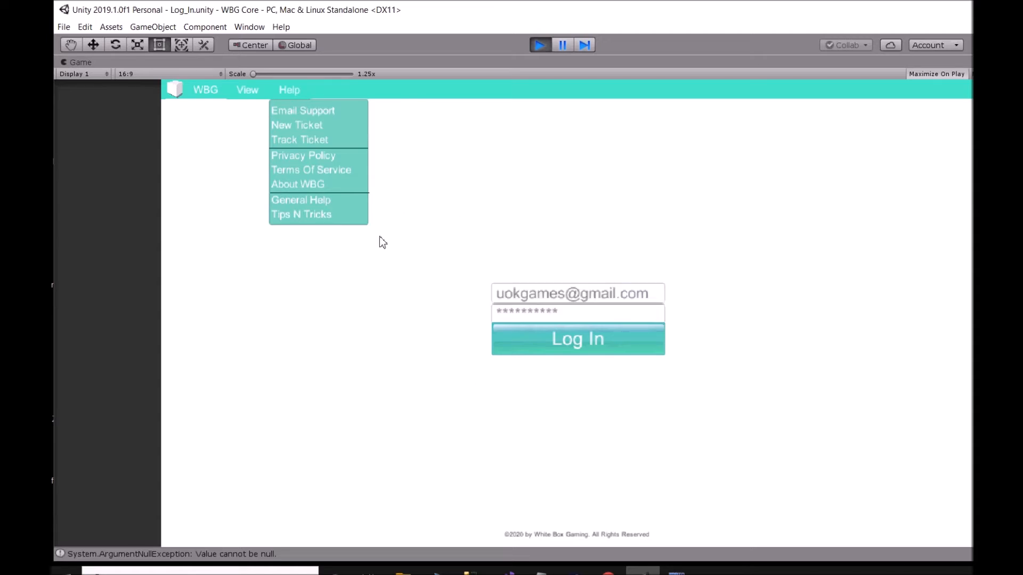
click(539, 45)
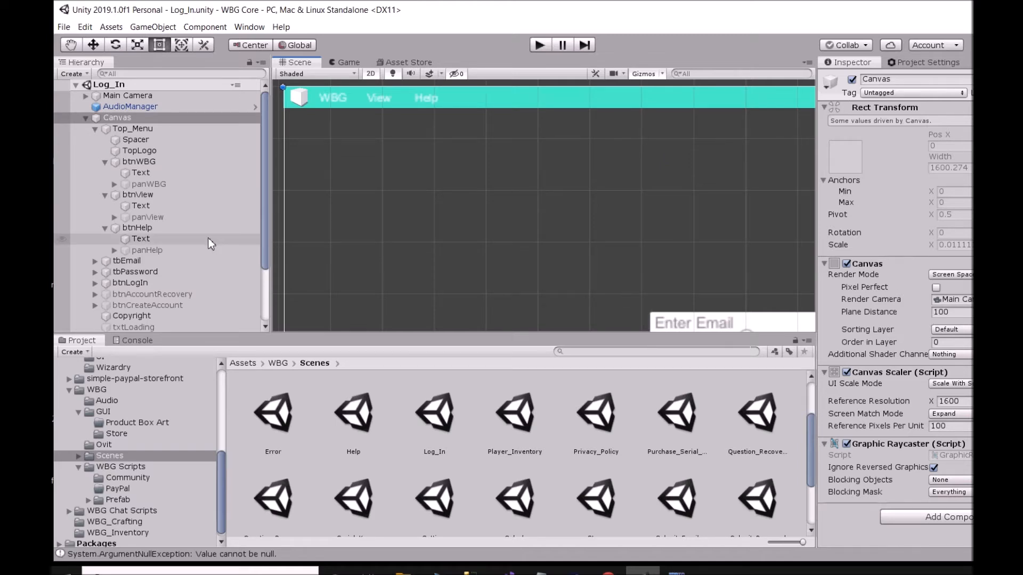
Step: Add an action to btnHelp's Pointer Enter event that deactivates Canvas through the GameObject SetActive (bool) function
click(164, 250)
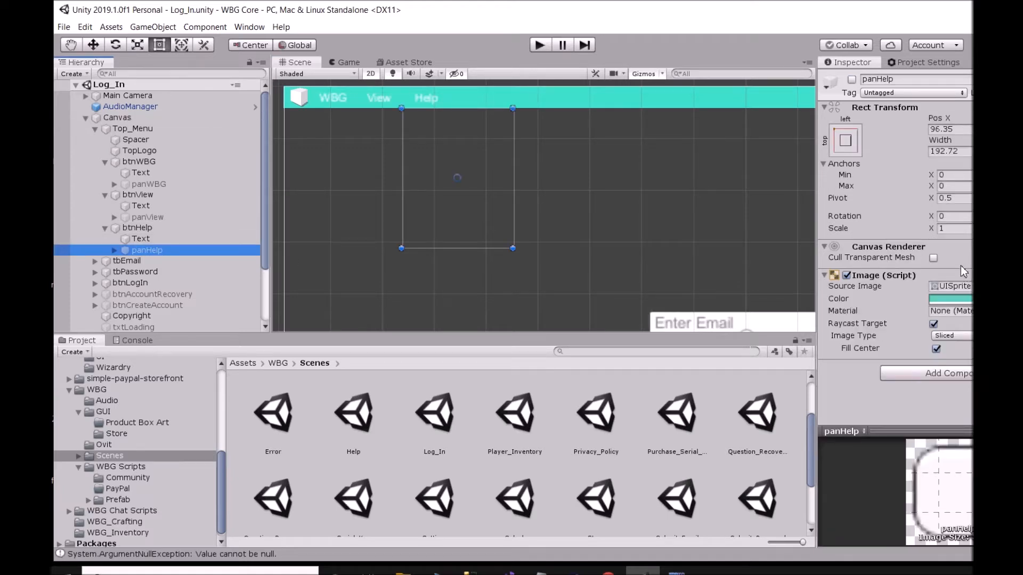
click(137, 228)
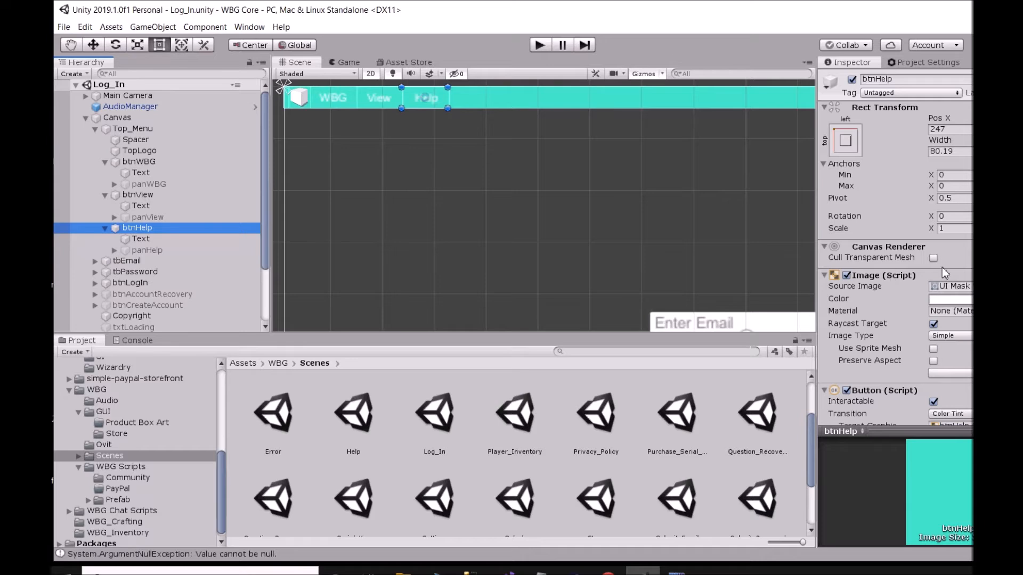
scroll(944, 272, down, 10)
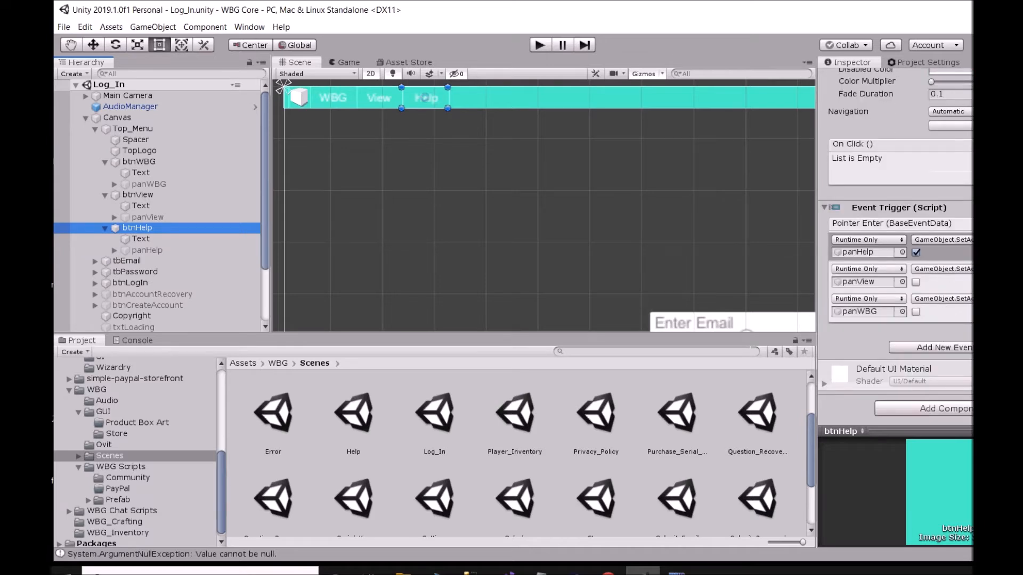
click(123, 118)
drag(125, 123, 868, 341)
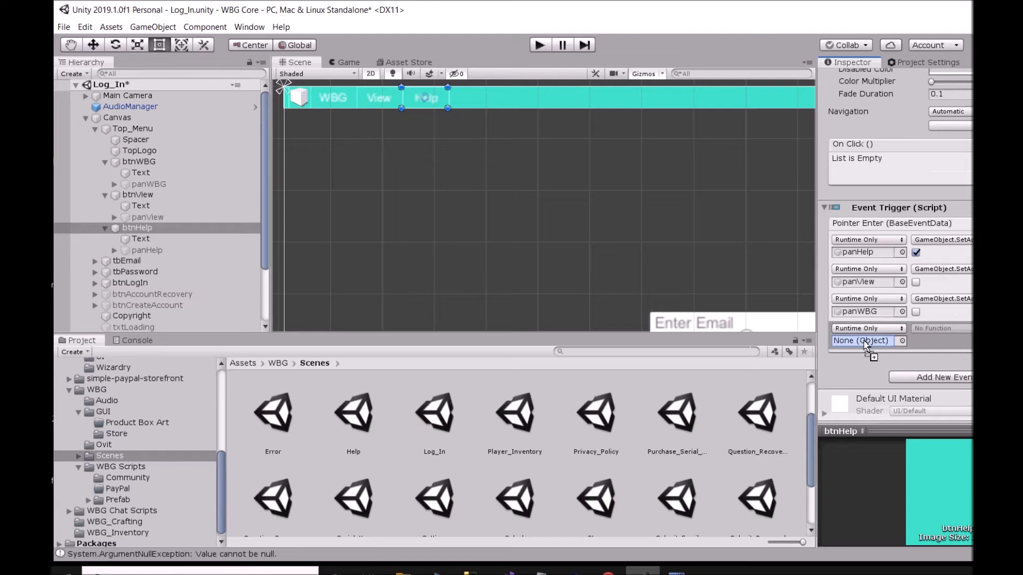
click(952, 329)
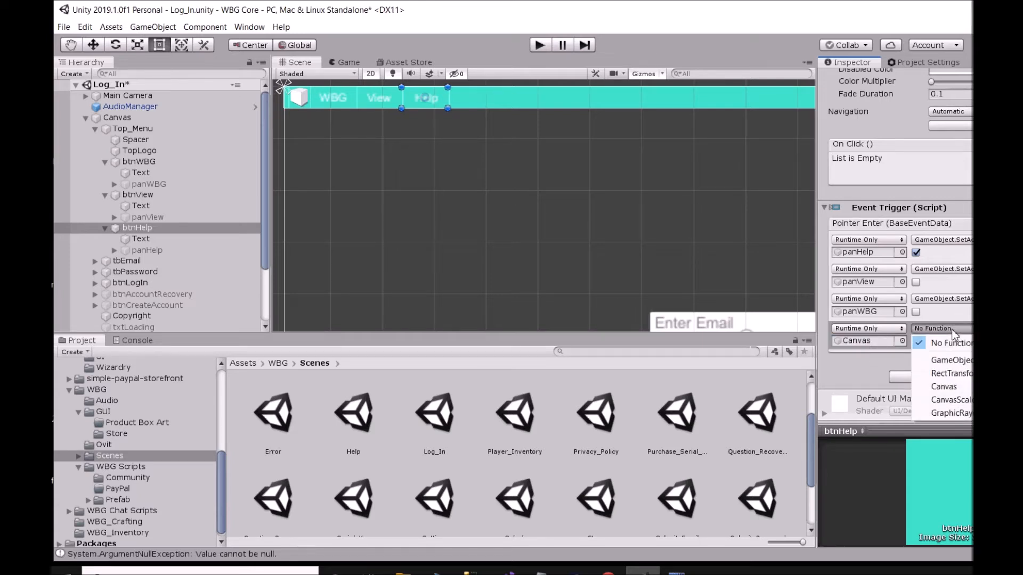
mouse_move(947, 361)
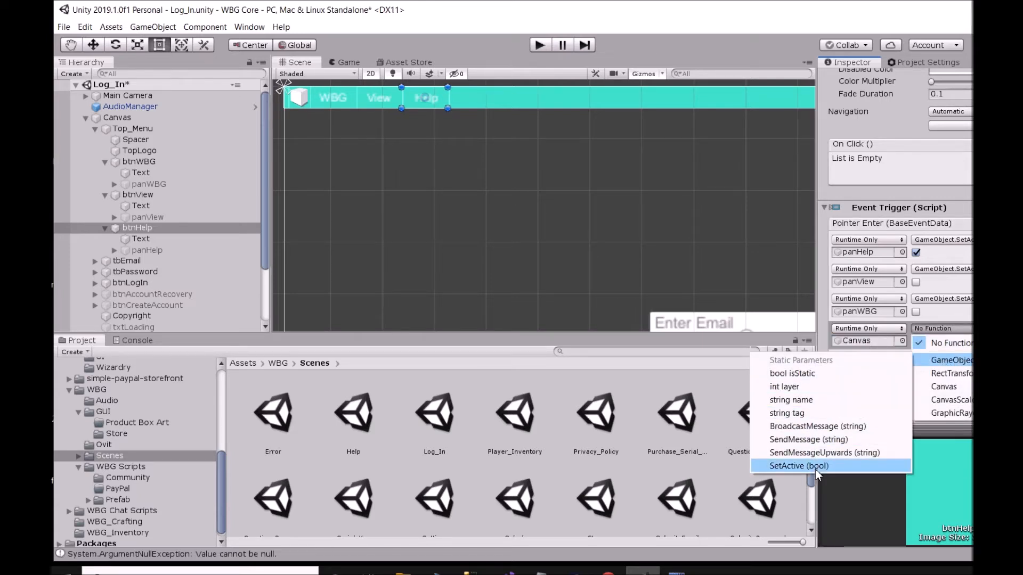
click(799, 466)
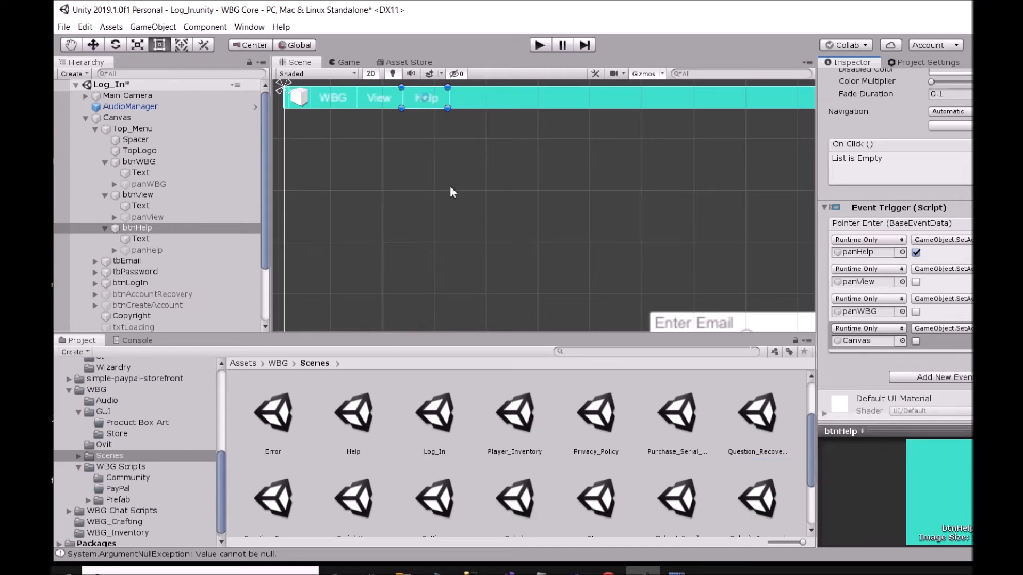
Step: Save the Log_In scene with btnHelp's Canvas action and run it briefly in play mode
click(64, 27)
click(122, 72)
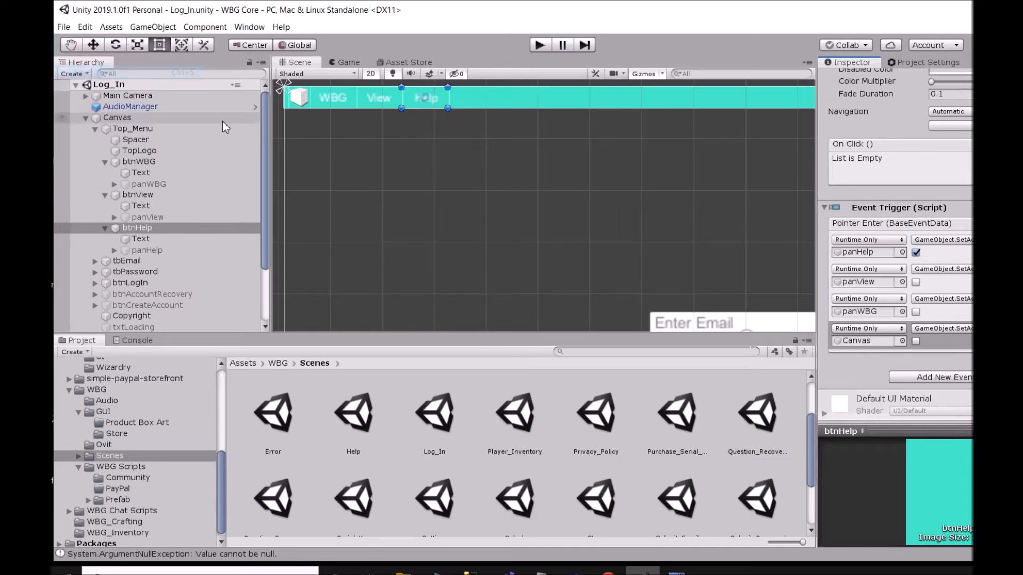
click(539, 44)
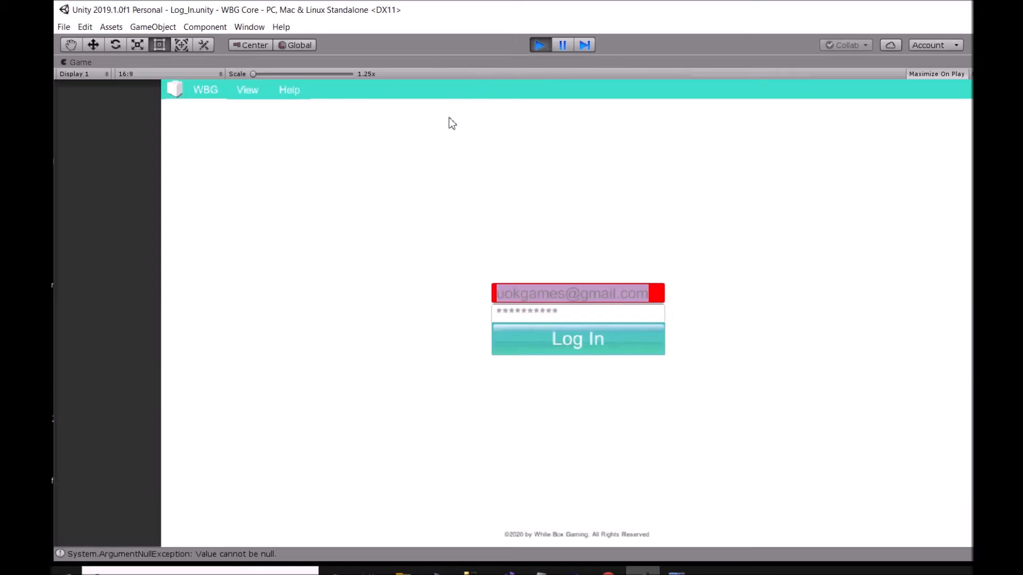
click(539, 44)
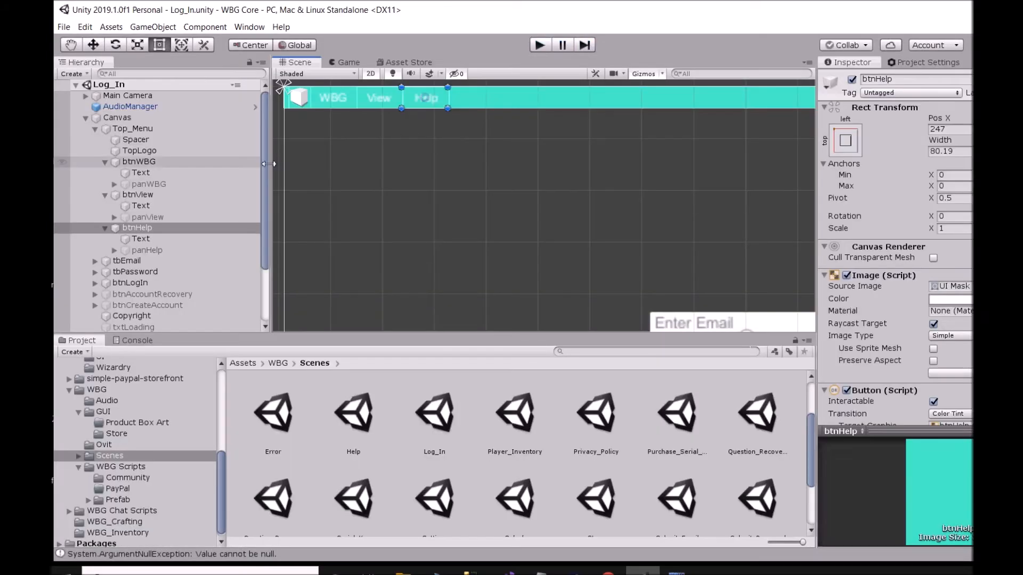
Step: Remove the panHelp action from btnHelp's Pointer Enter event in its Event Trigger
click(170, 249)
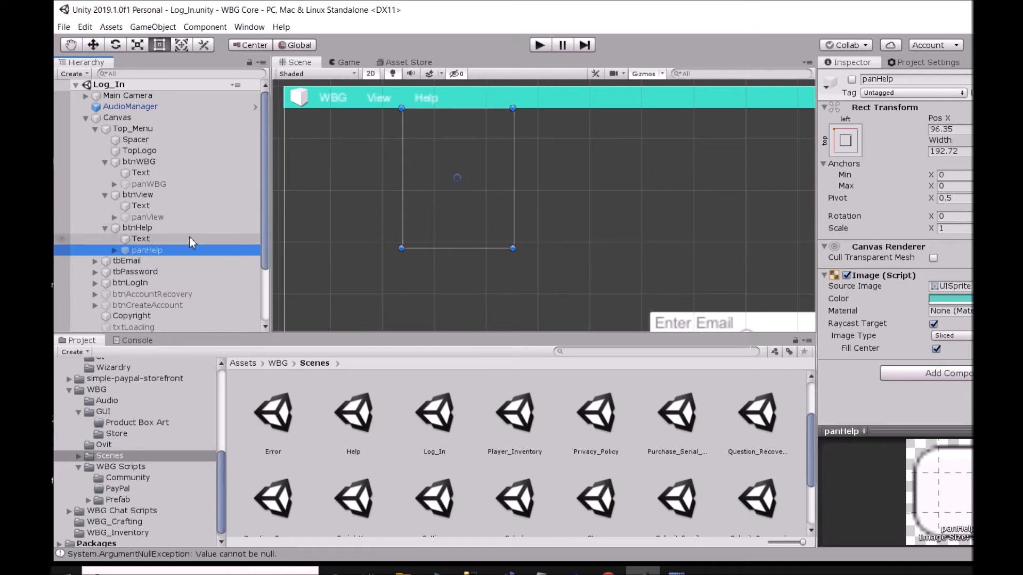
click(169, 228)
scroll(944, 341, down, 5)
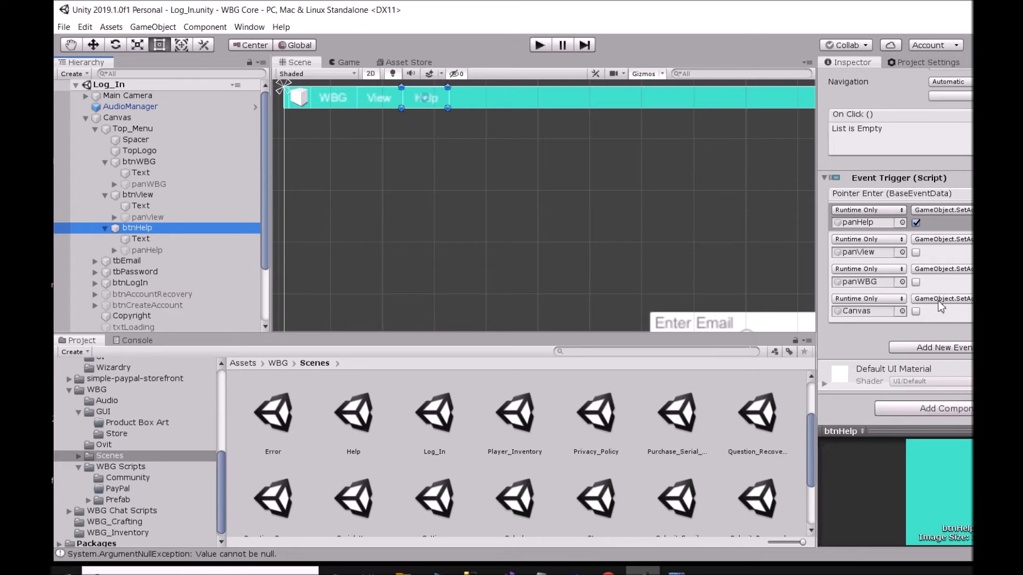
click(892, 300)
click(894, 301)
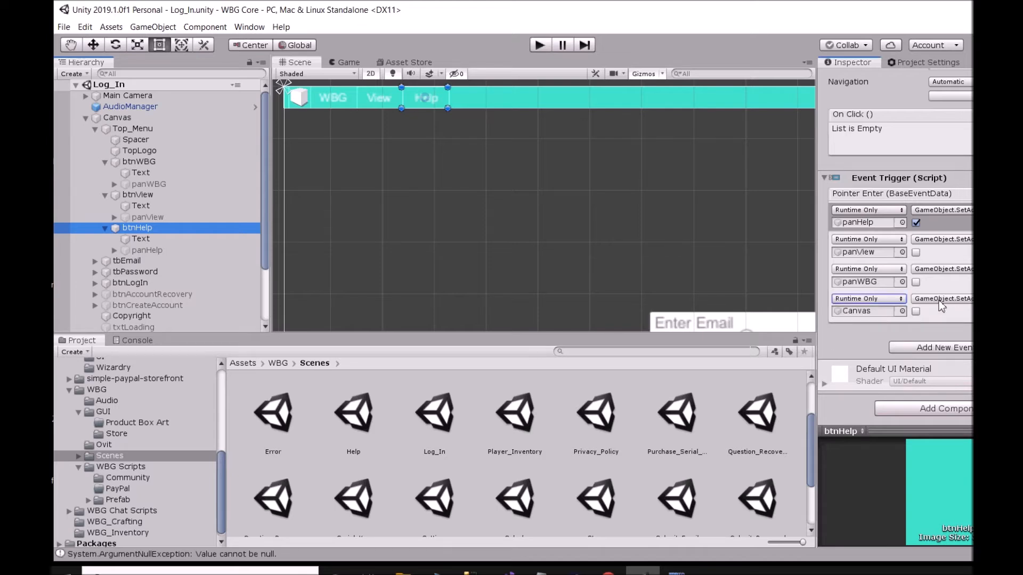
click(940, 299)
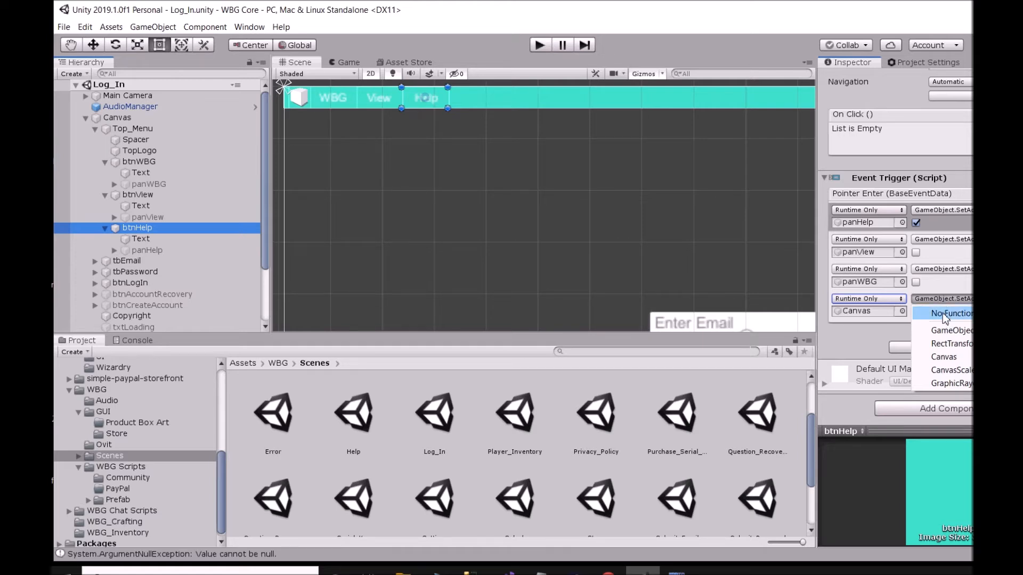
key(Escape)
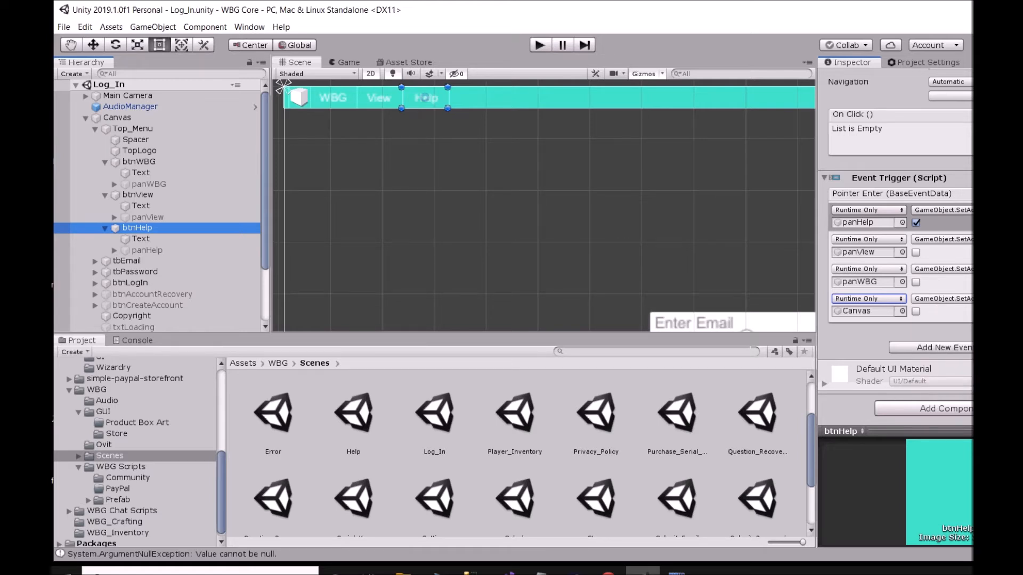
click(972, 327)
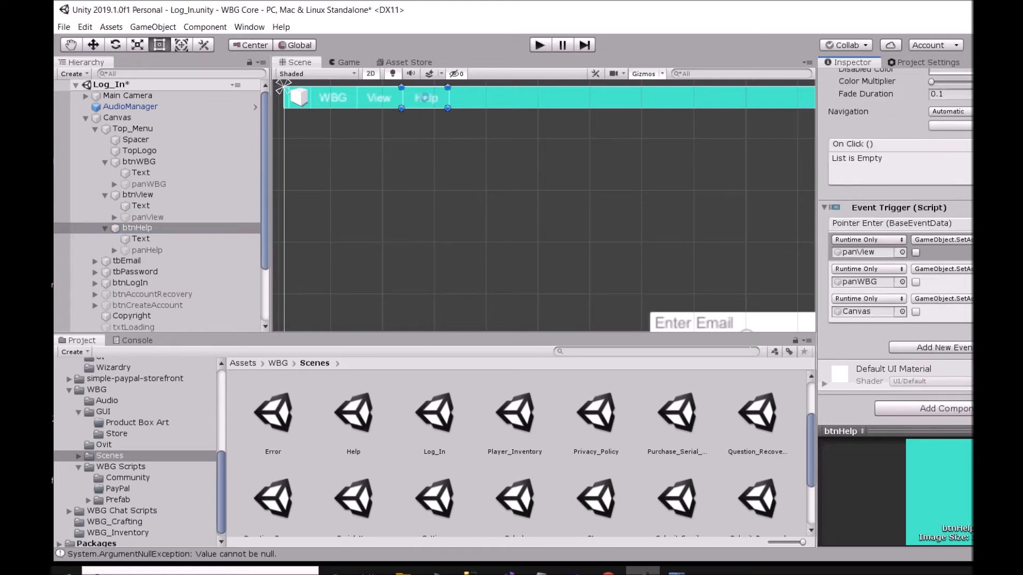
click(956, 349)
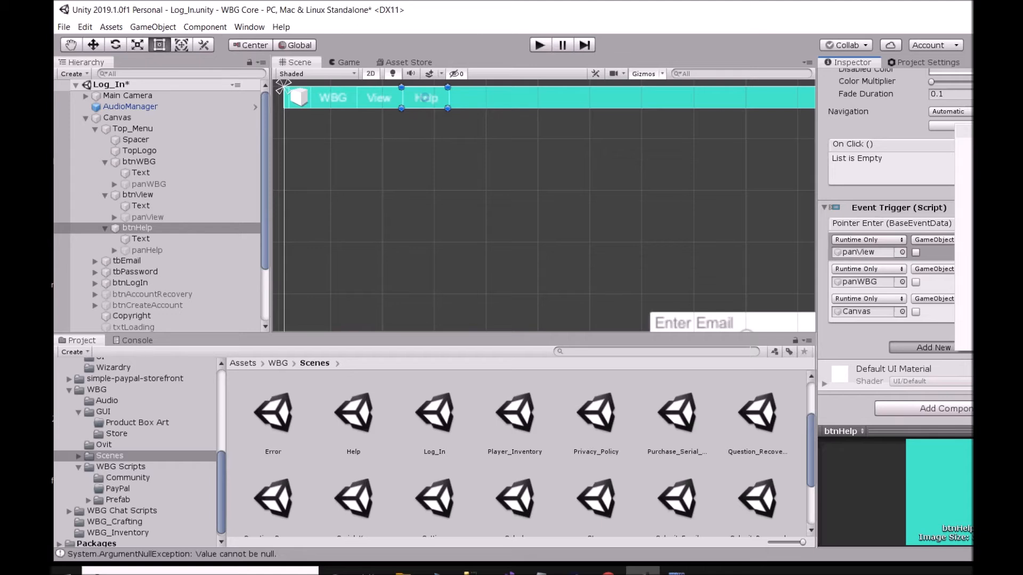
click(852, 345)
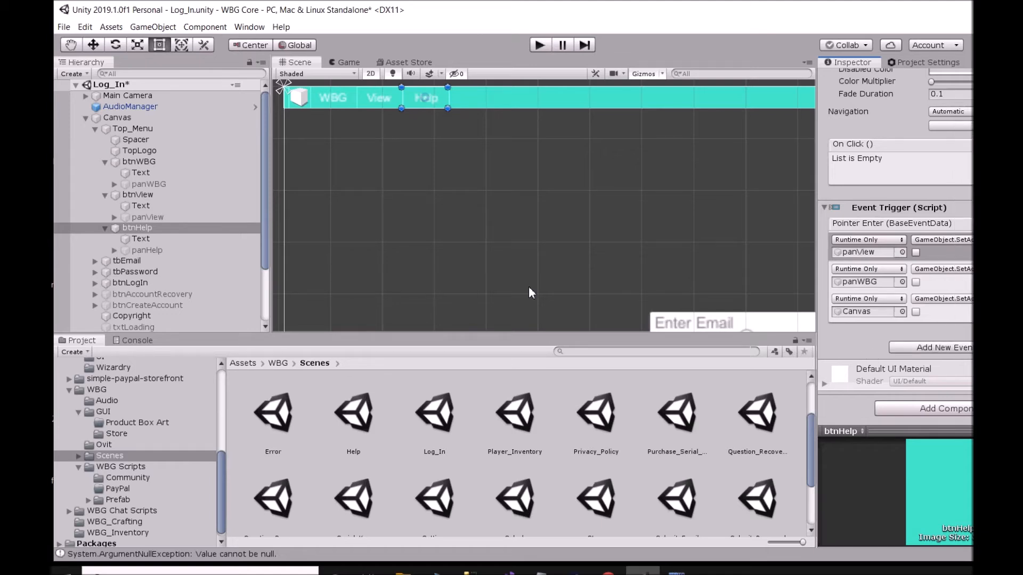
Step: Add an Event Trigger component with a Pointer Enter event to the Canvas object
click(138, 120)
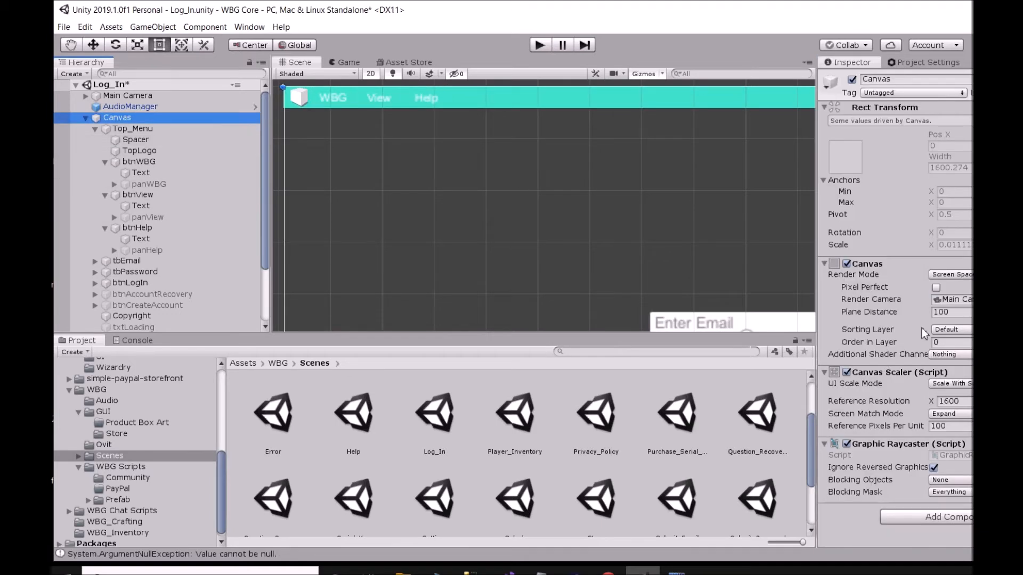
click(957, 515)
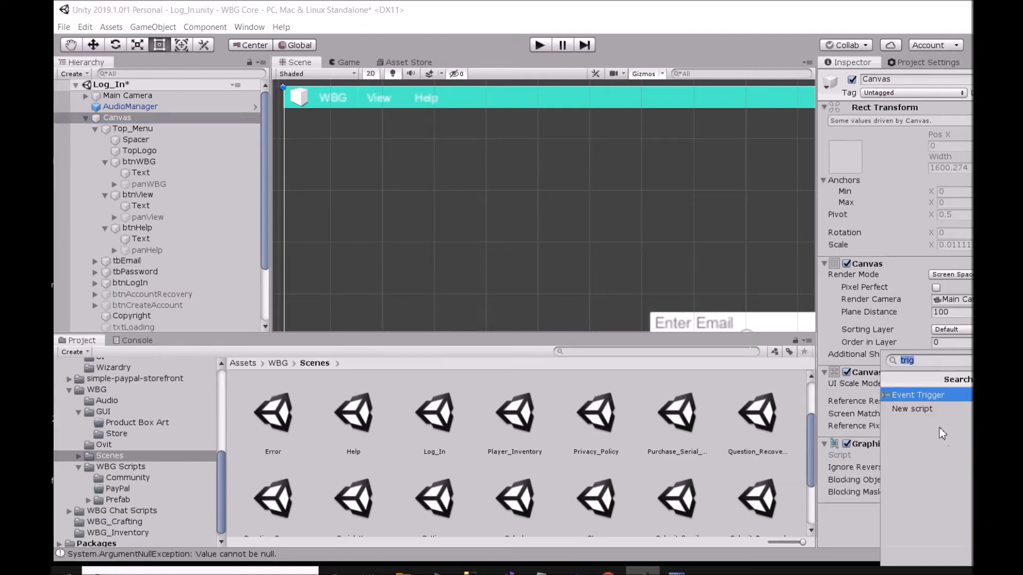
click(930, 397)
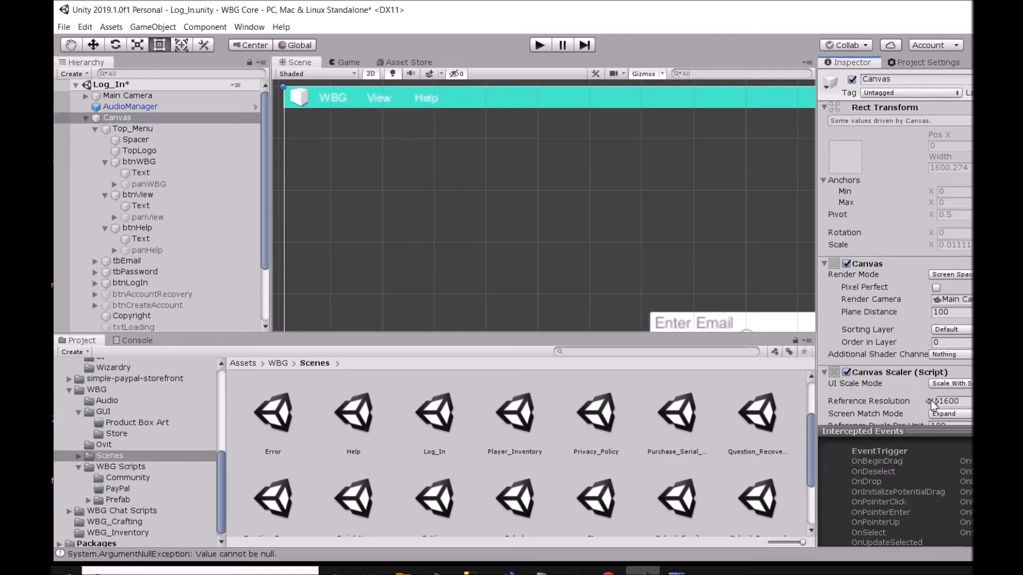
scroll(924, 378, down, 5)
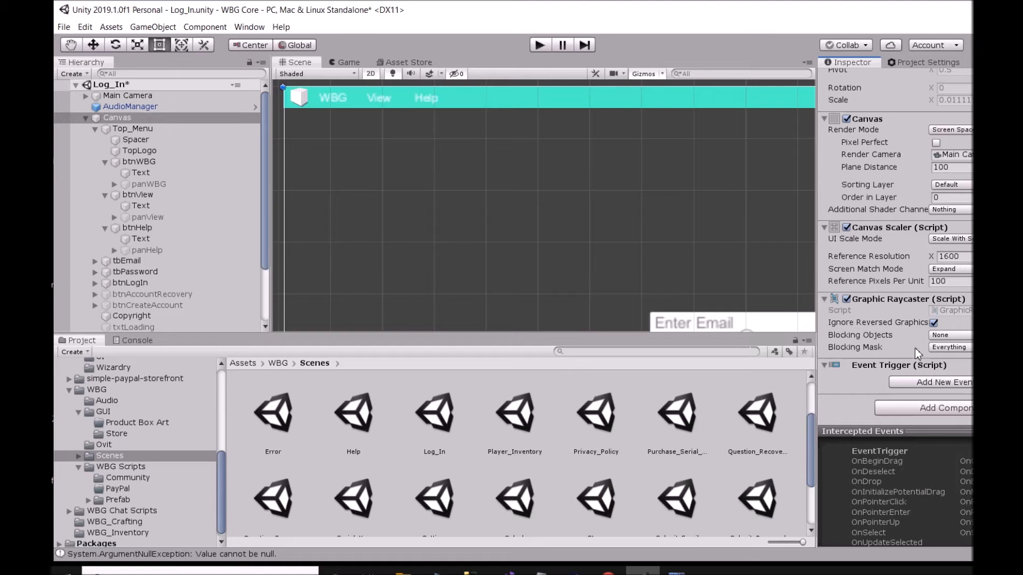
click(929, 383)
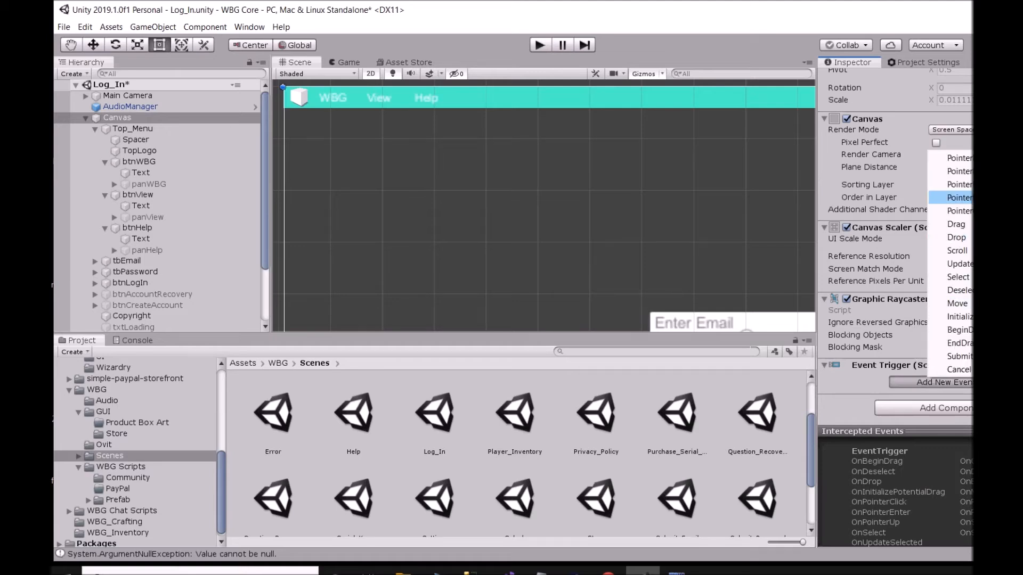
click(959, 157)
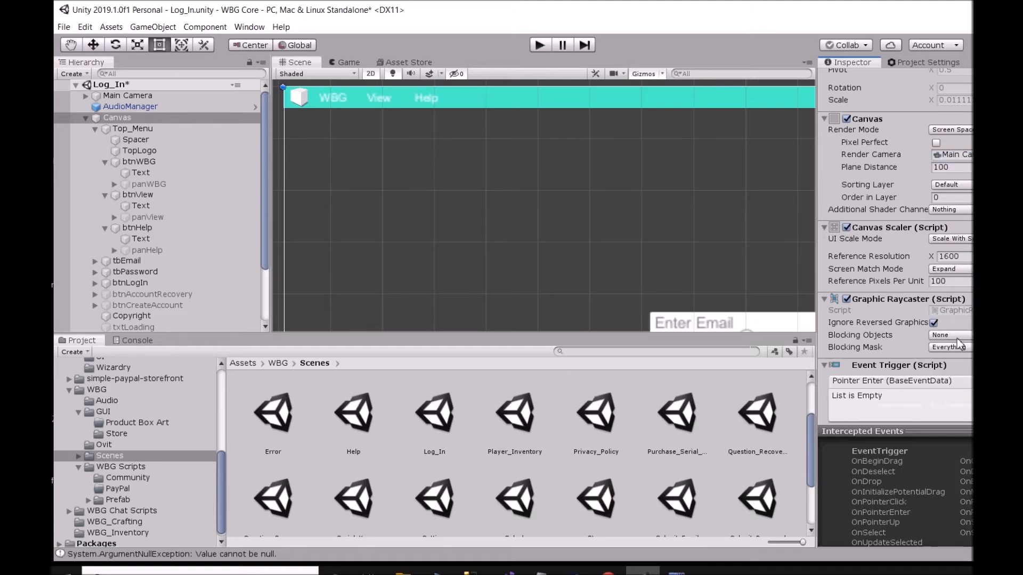
Step: Add an action deactivating panWBG through SetActive (bool) to Canvas's Pointer Enter event, plus a second empty action
scroll(961, 344, down, 2)
click(1019, 363)
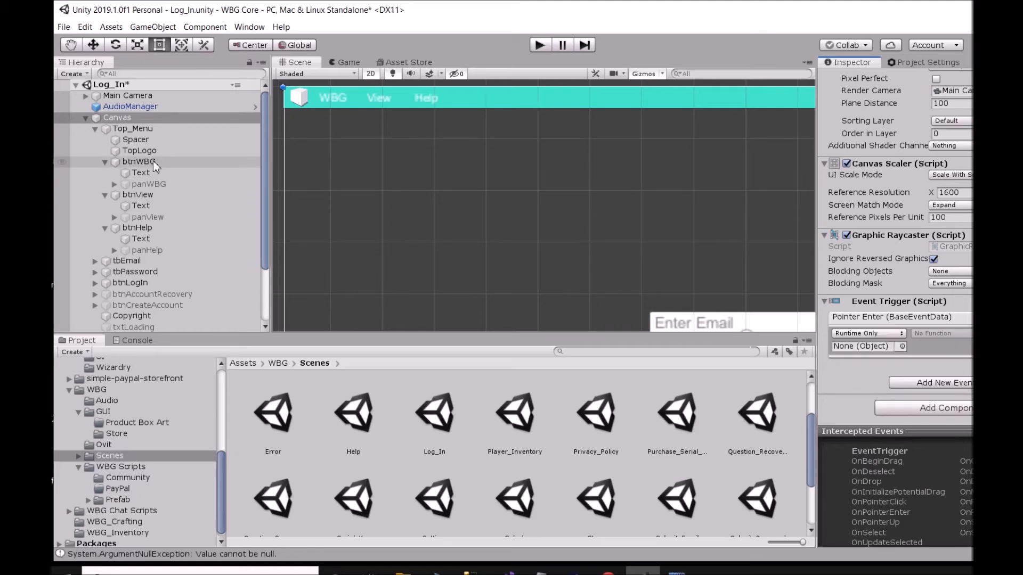
drag(149, 184, 876, 347)
click(940, 334)
mouse_move(951, 365)
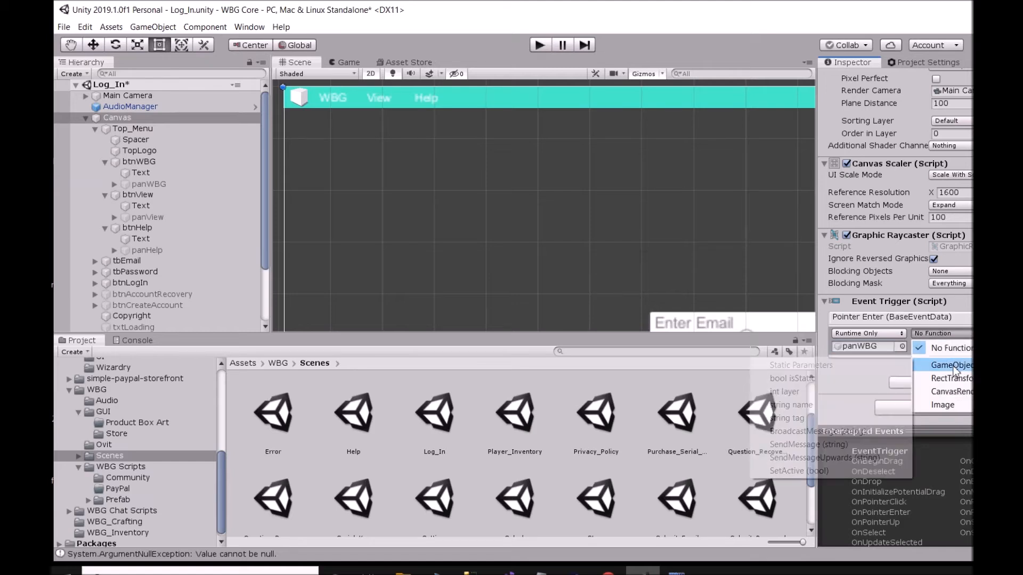
click(799, 471)
click(1021, 363)
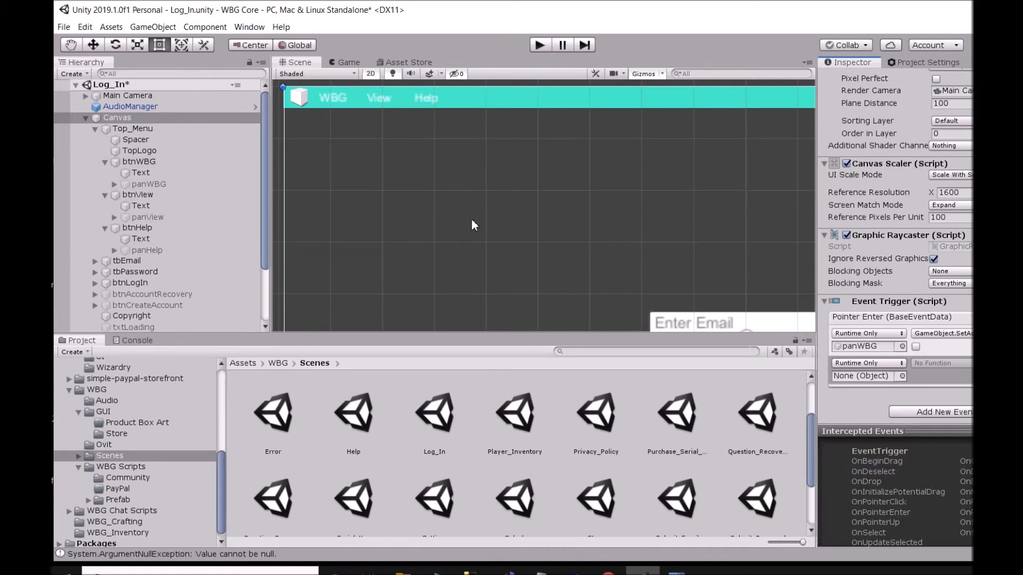
Step: Save the Log_In scene with the Canvas Event Trigger and start play mode
click(64, 27)
click(80, 75)
click(540, 45)
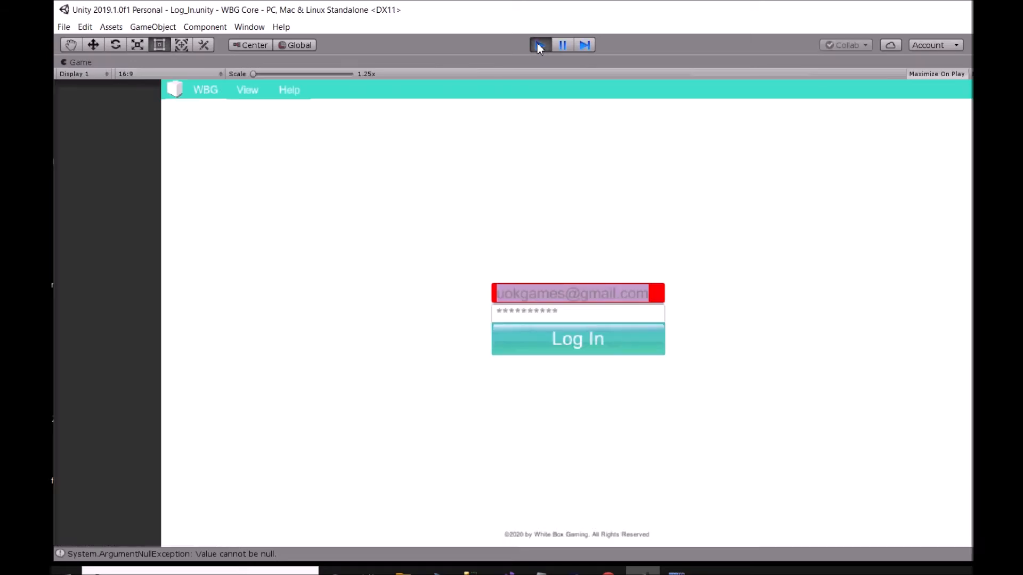
Step: Test opening and closing the WBG and View dropdowns by moving between the menu buttons and the page area, then stop play mode
click(215, 89)
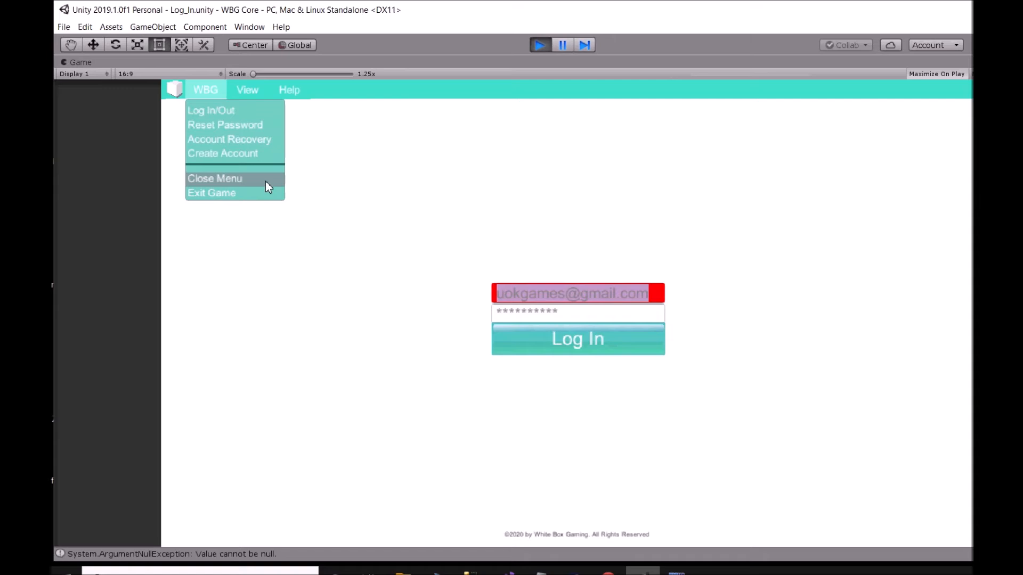
click(216, 96)
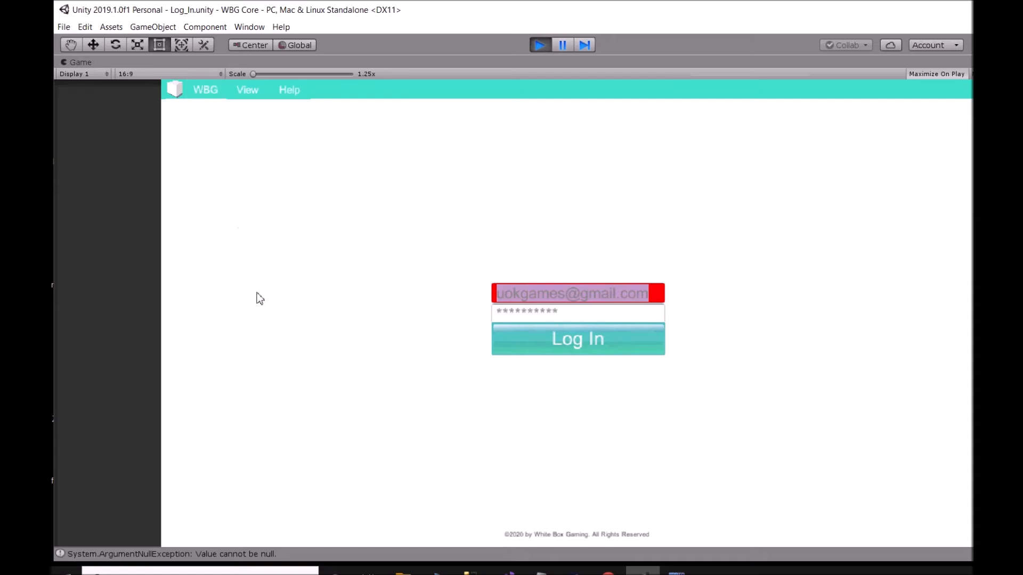
click(210, 92)
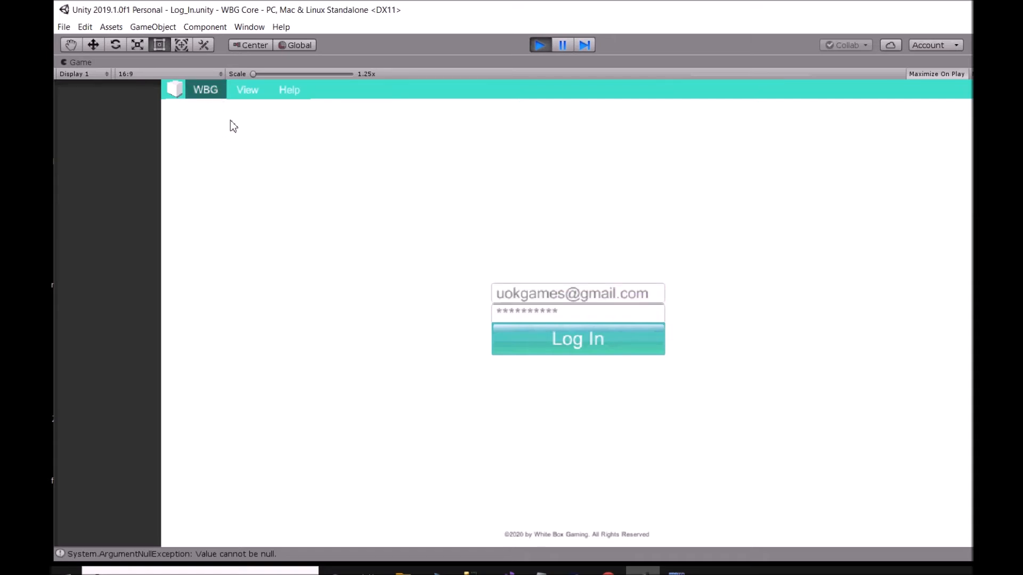
click(247, 90)
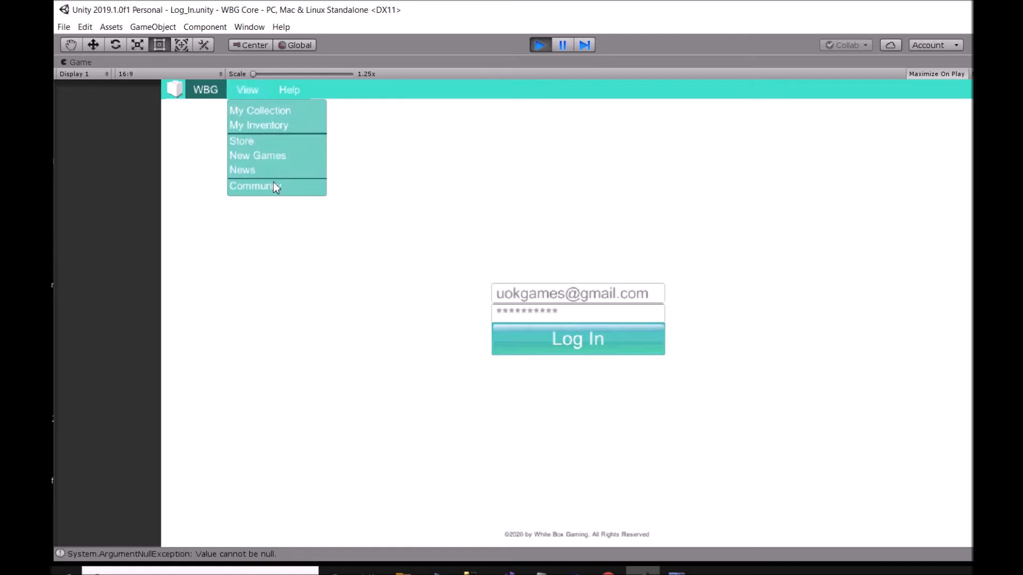
click(215, 92)
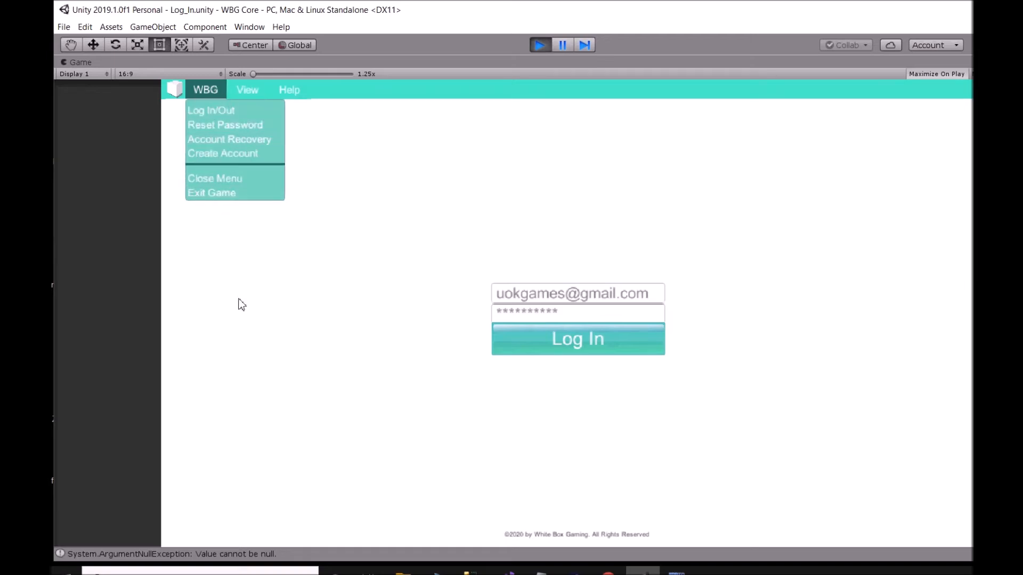
click(249, 240)
click(240, 92)
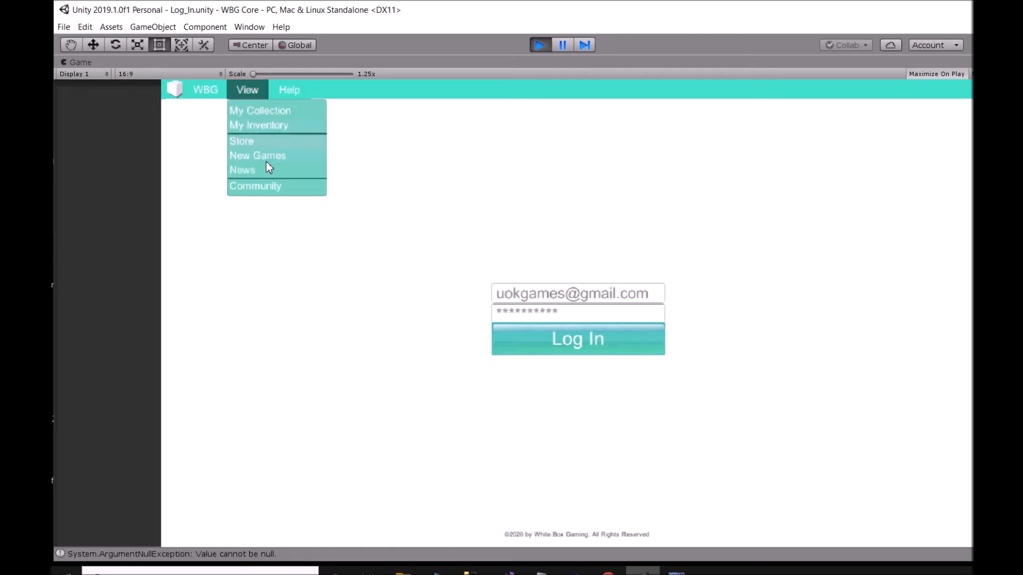
click(275, 261)
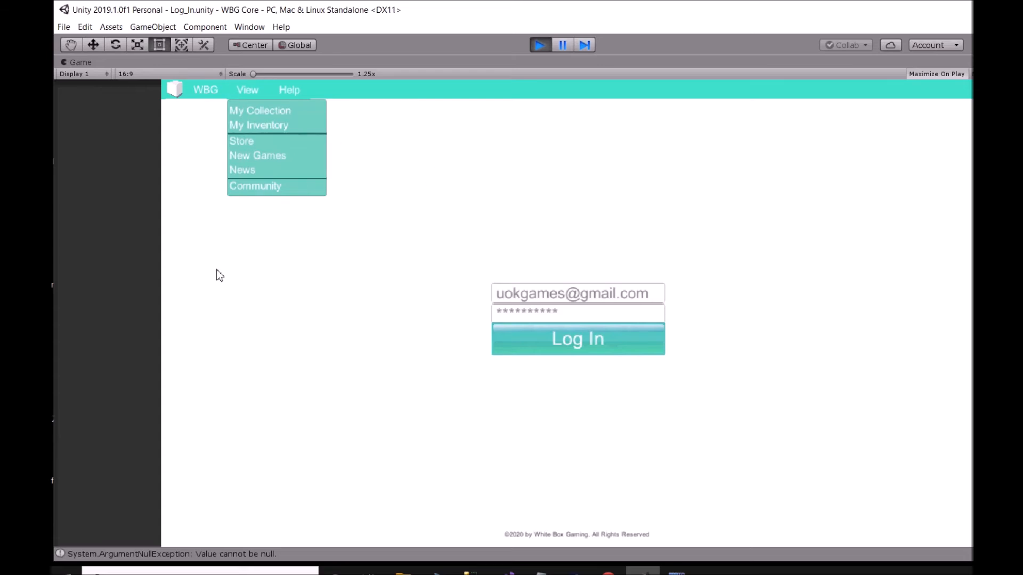
mouse_move(212, 93)
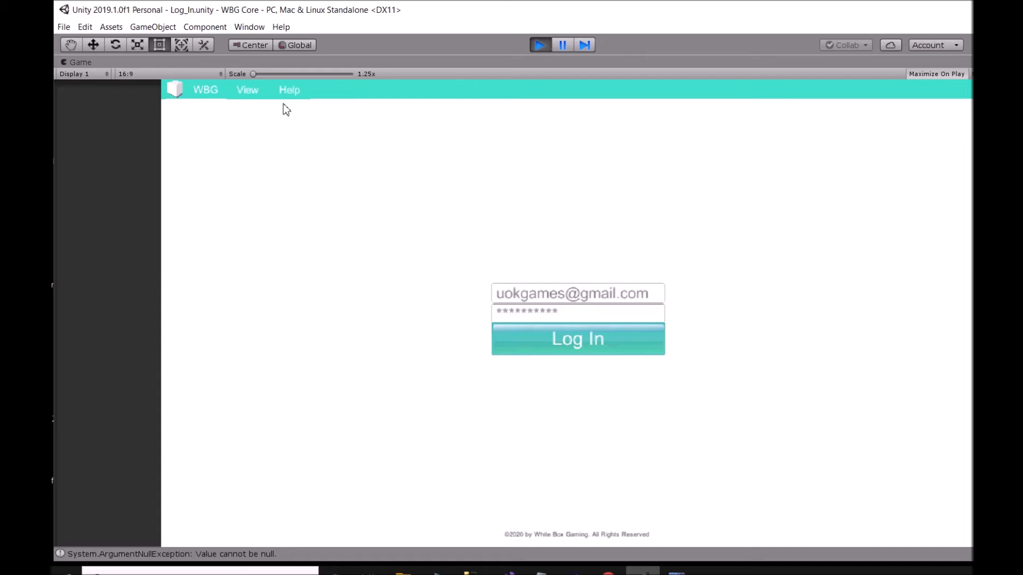
click(213, 93)
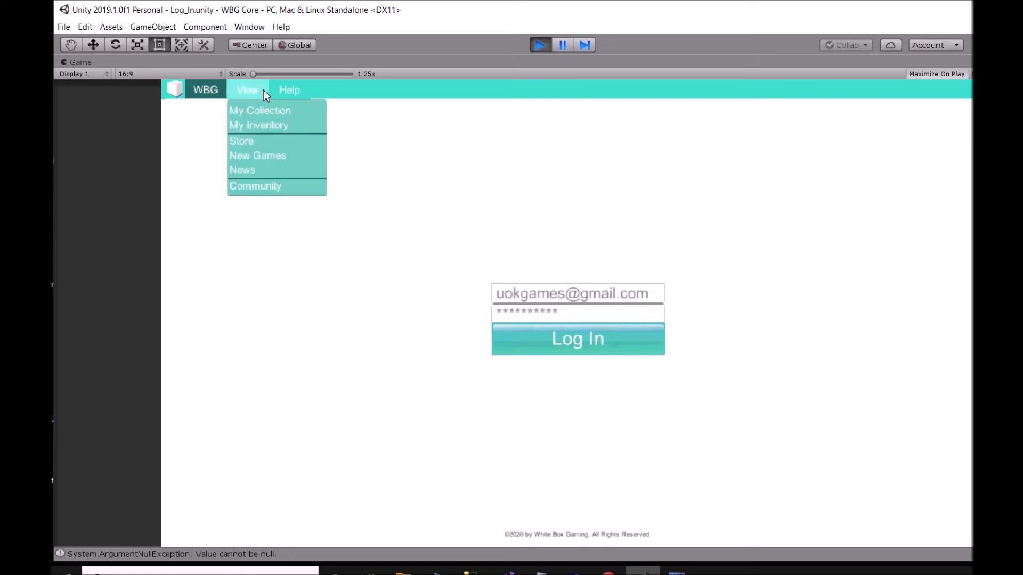
click(263, 89)
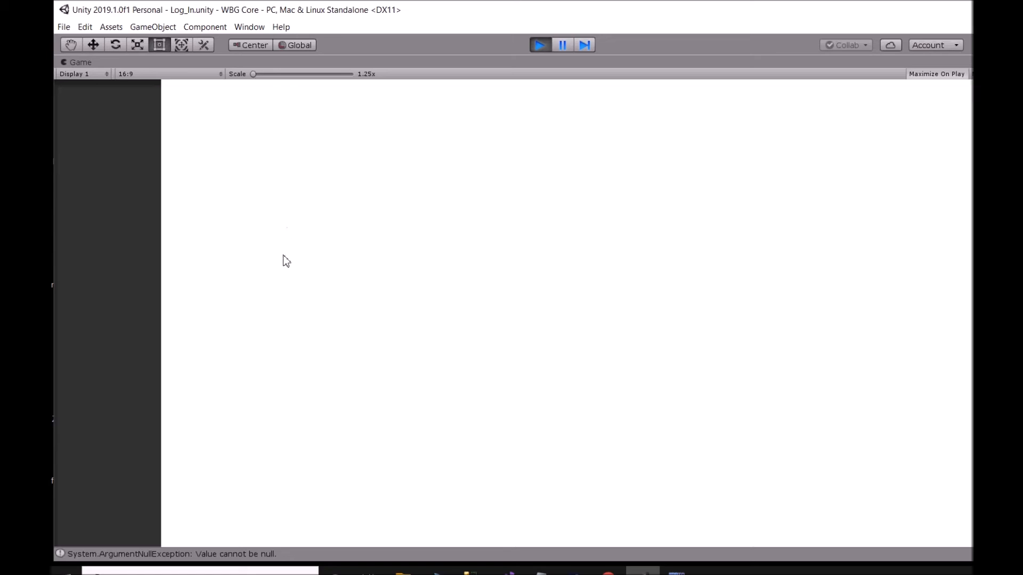
click(538, 45)
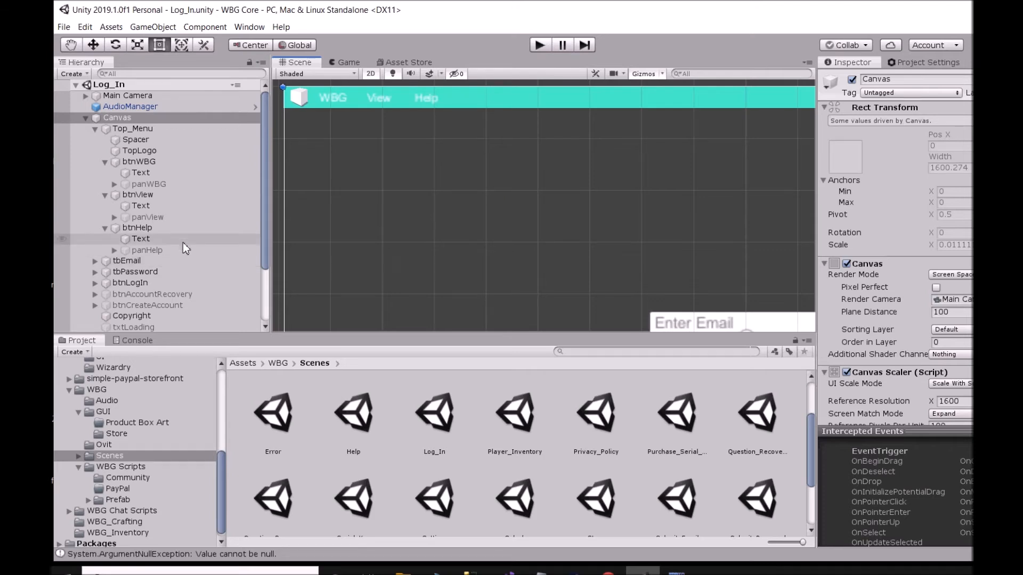
Step: Replace panView with panHelp in the first action of btnHelp's Pointer Enter event and assign it GameObject SetActive (bool)
click(143, 228)
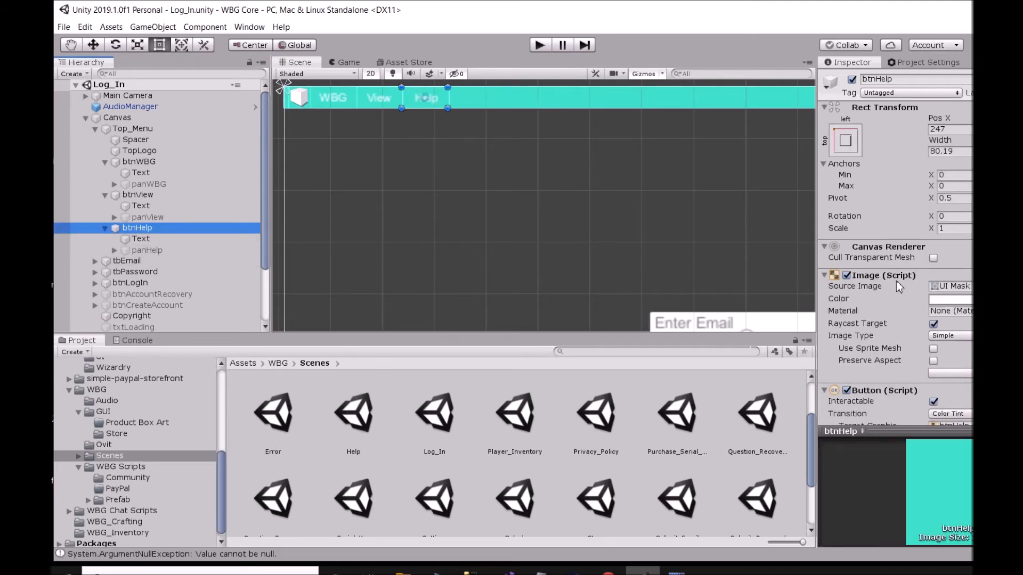
scroll(898, 283, down, 10)
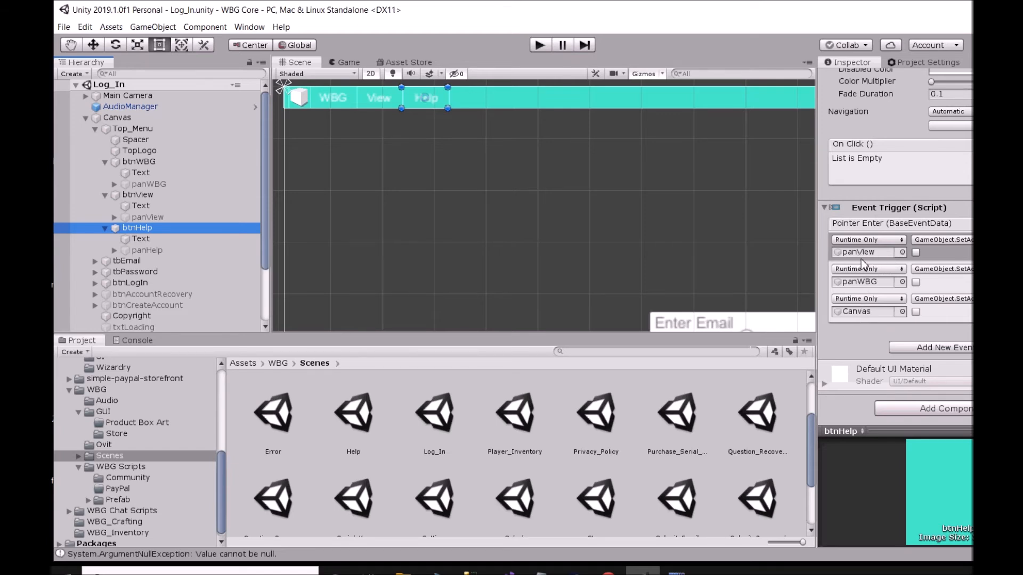
click(147, 251)
drag(147, 253, 868, 254)
click(958, 242)
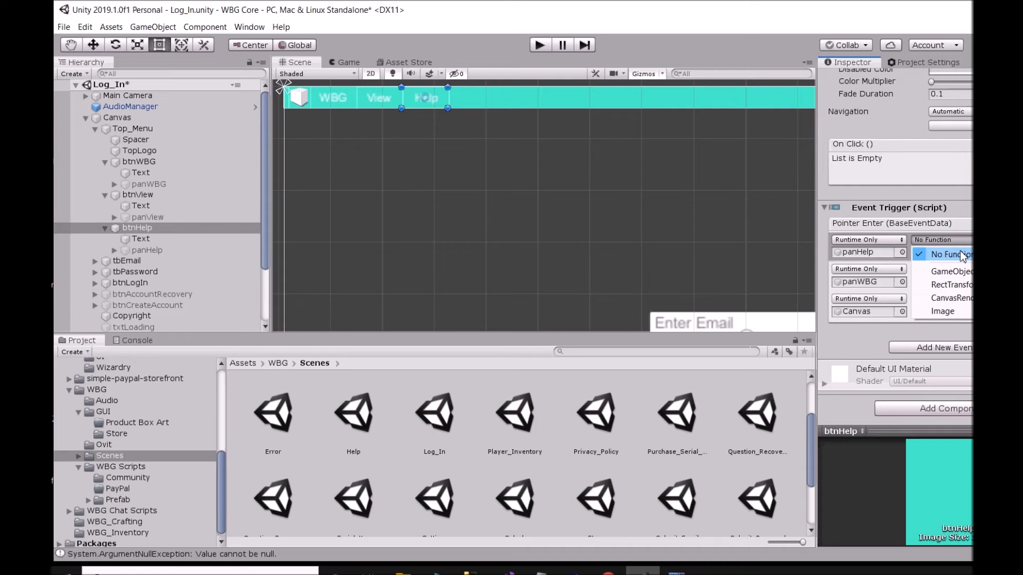
mouse_move(959, 277)
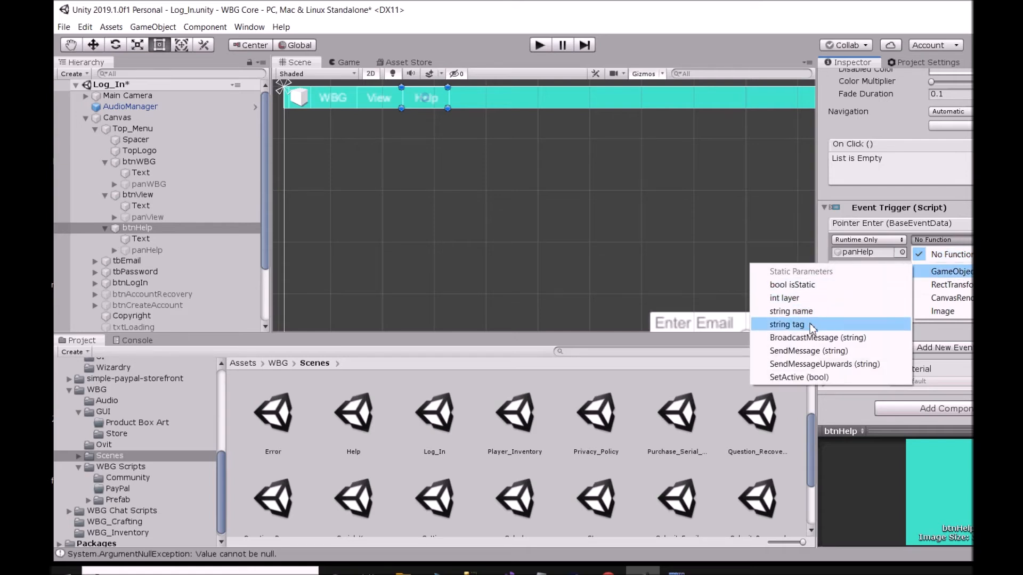
click(795, 376)
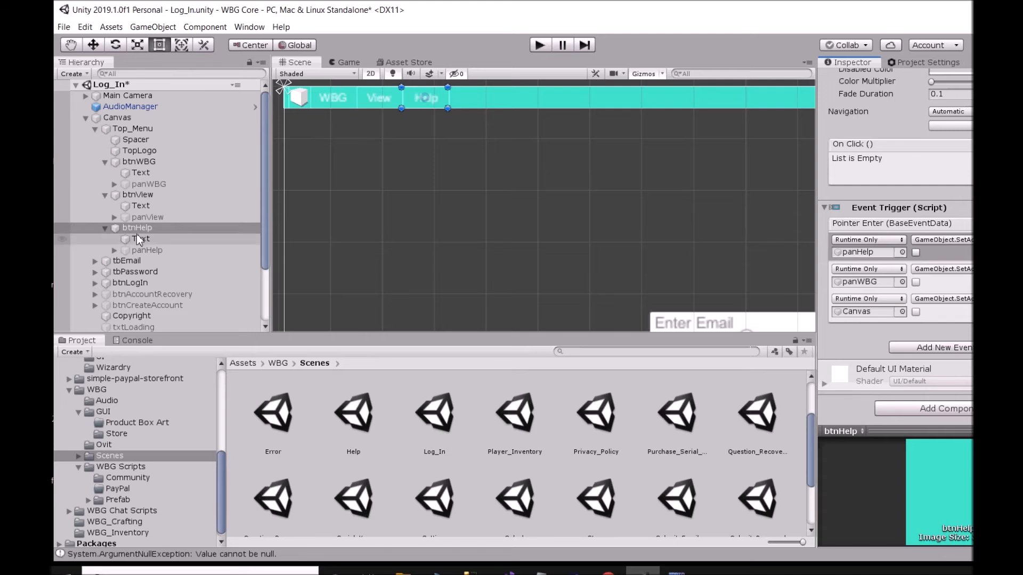
Step: Replace Canvas with panView in the third action of btnHelp's Pointer Enter event and assign it SetActive (bool), left unticked
drag(151, 227, 870, 315)
click(940, 300)
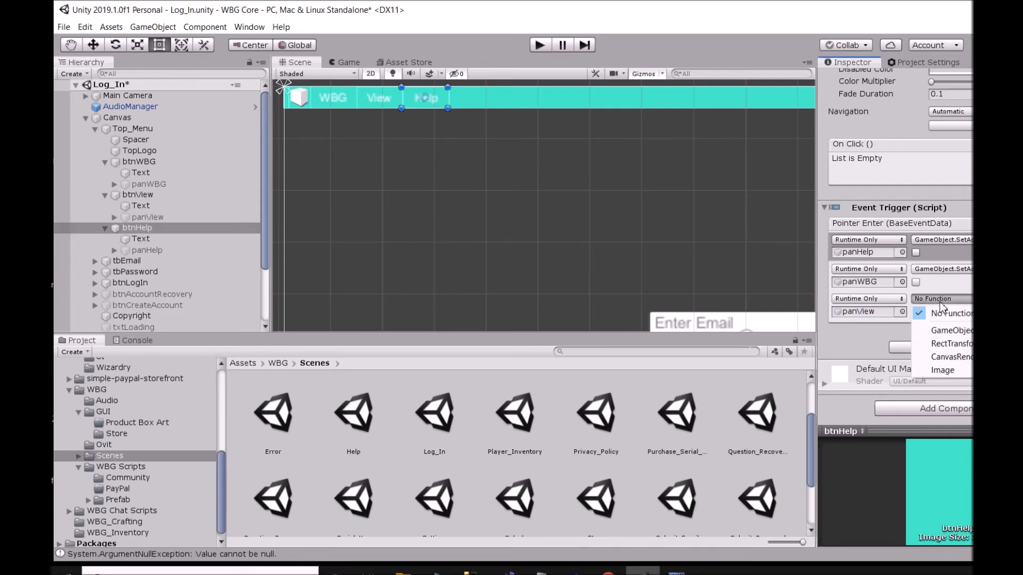
mouse_move(948, 329)
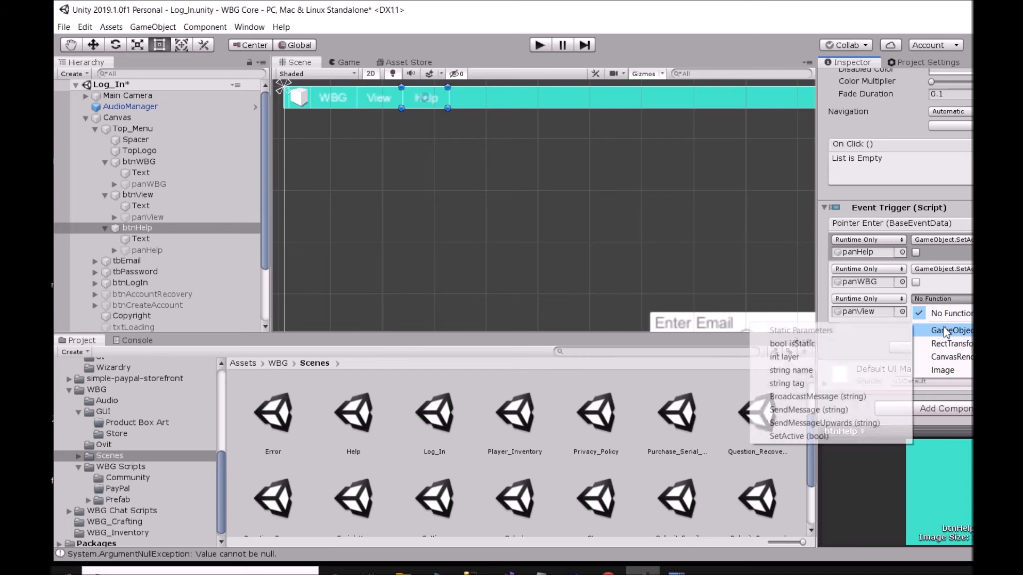
click(804, 433)
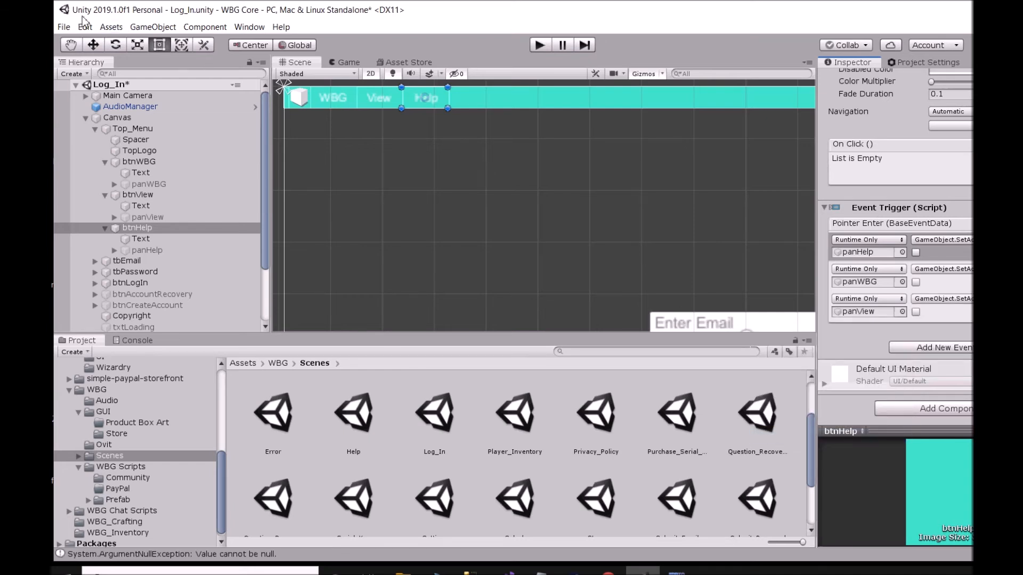
Step: Save the Log_In scene with the corrected btnHelp actions and start play mode
click(64, 27)
click(80, 71)
click(391, 219)
click(540, 45)
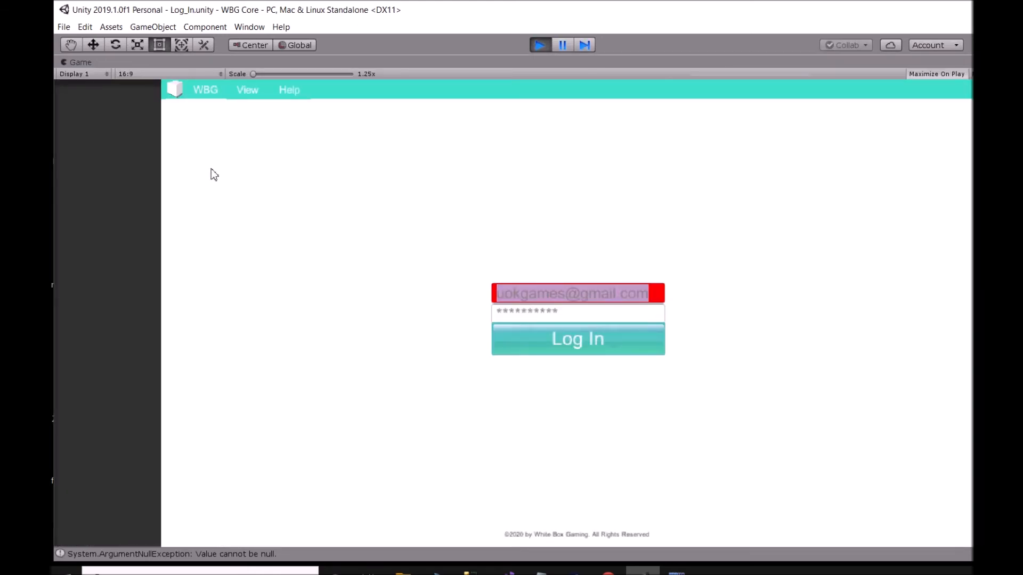
Step: Check how the WBG, View and Help dropdowns respond to the pointer in the running scene, then stop play mode
click(215, 86)
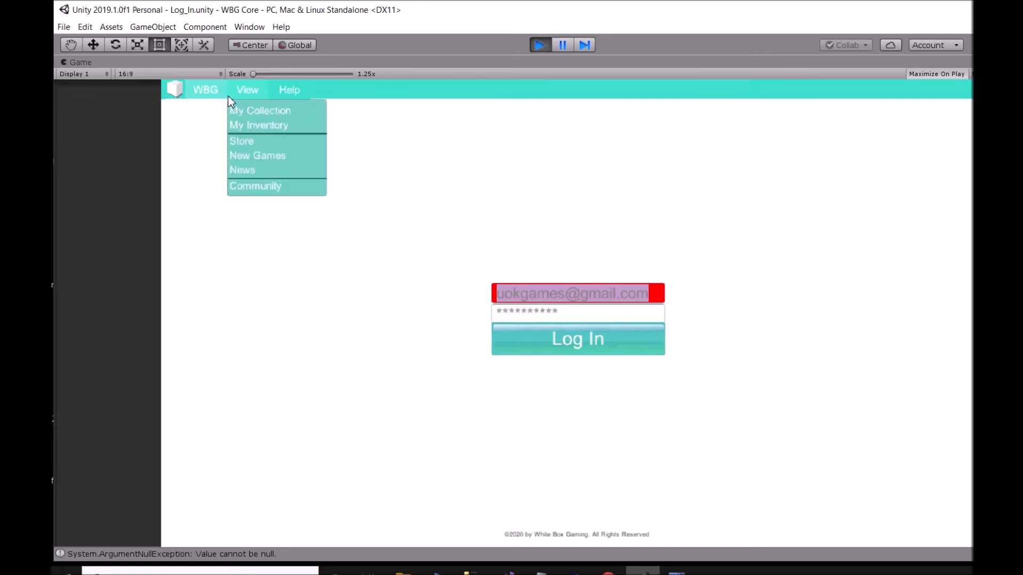
click(244, 260)
click(247, 90)
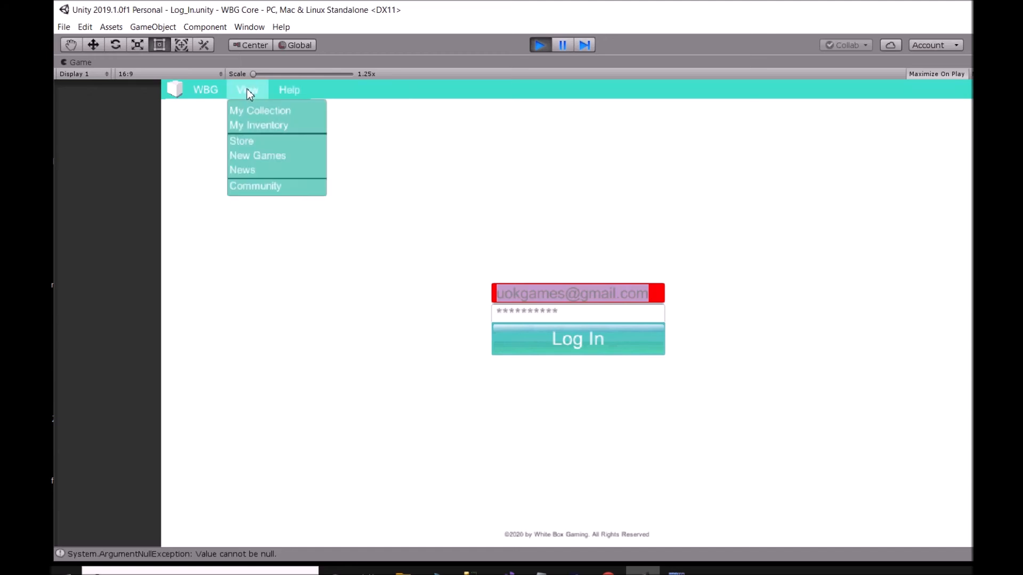
mouse_move(198, 92)
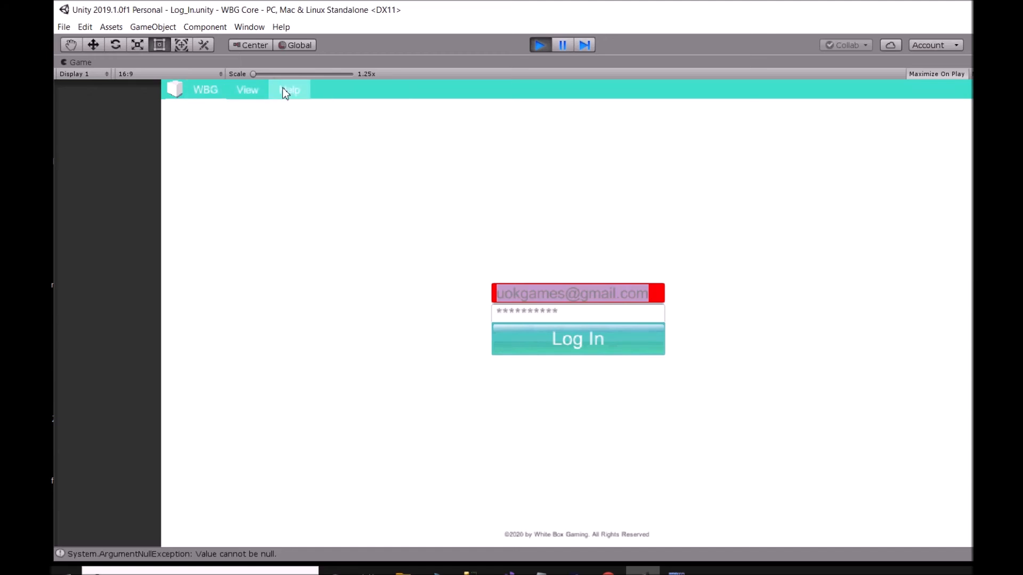
click(539, 45)
click(542, 172)
Step: Tick the SetActive value for panHelp in btnHelp's Pointer Enter event so the action activates the panel
click(431, 106)
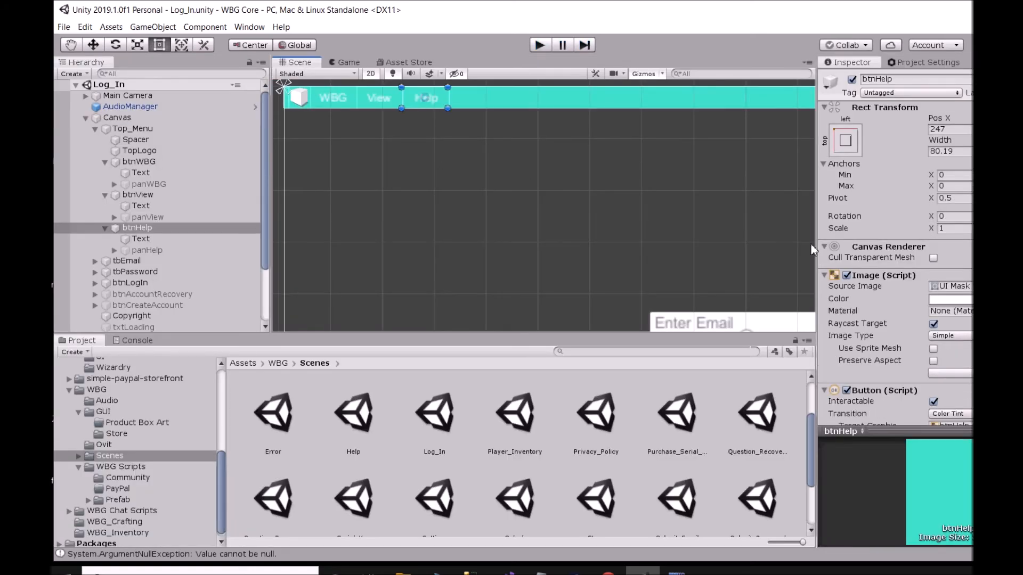
scroll(950, 306, down, 7)
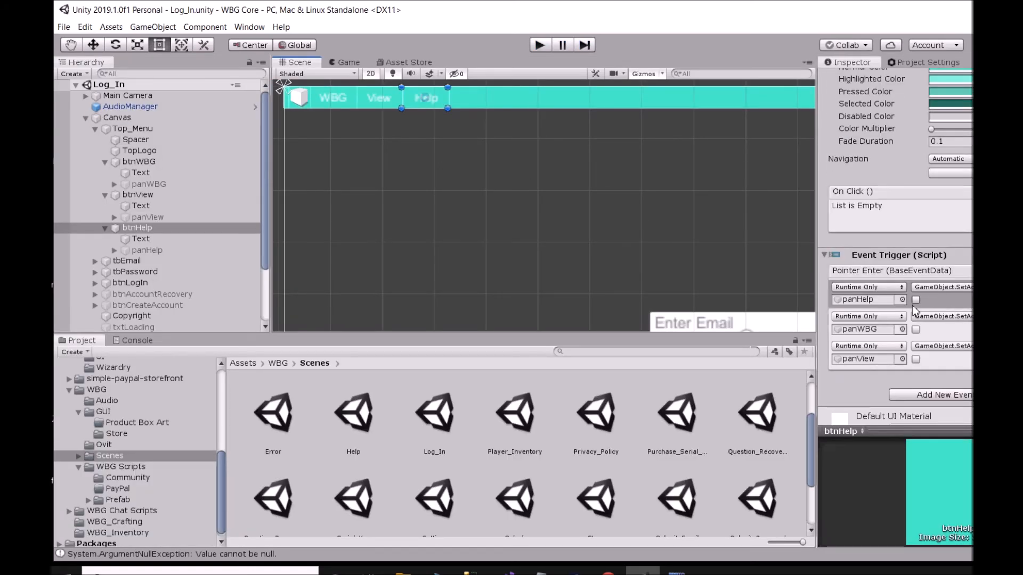
click(915, 300)
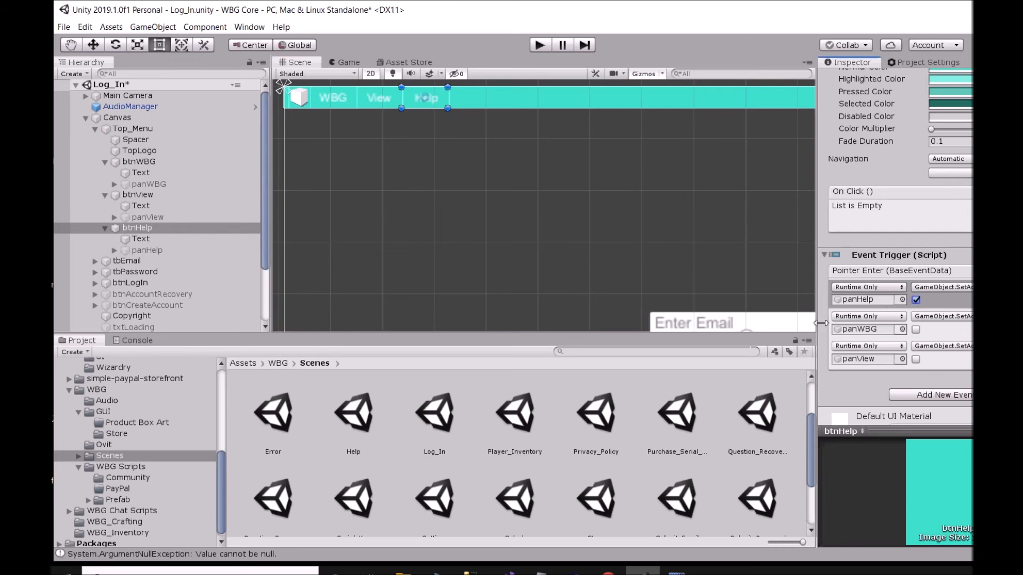
Step: Save the Log_In scene with the panHelp activation and start play mode
click(64, 26)
click(80, 71)
click(540, 46)
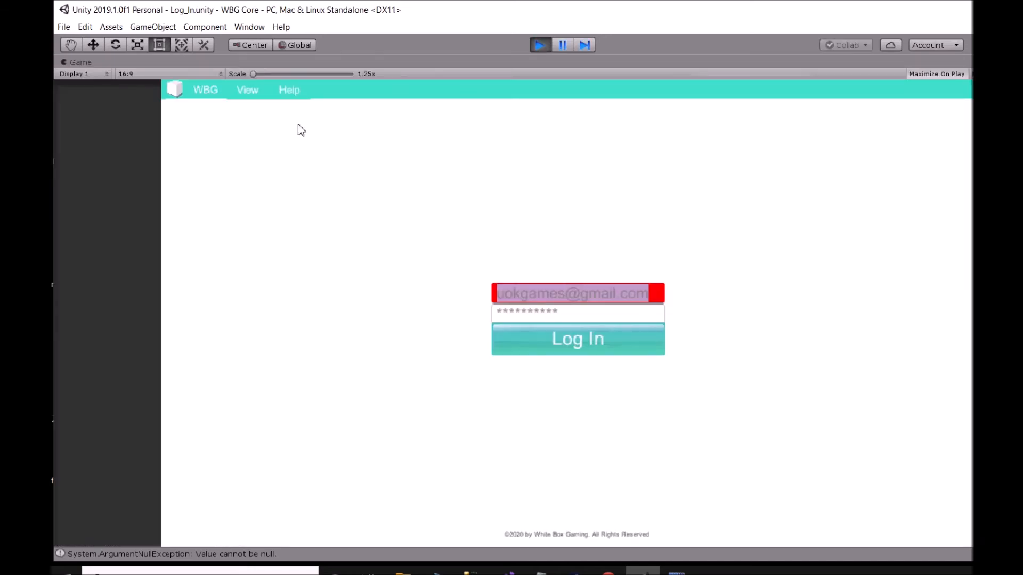
Step: Test the Help, WBG and View dropdowns by switching between the menu buttons, their entries and the empty page area
mouse_move(276, 88)
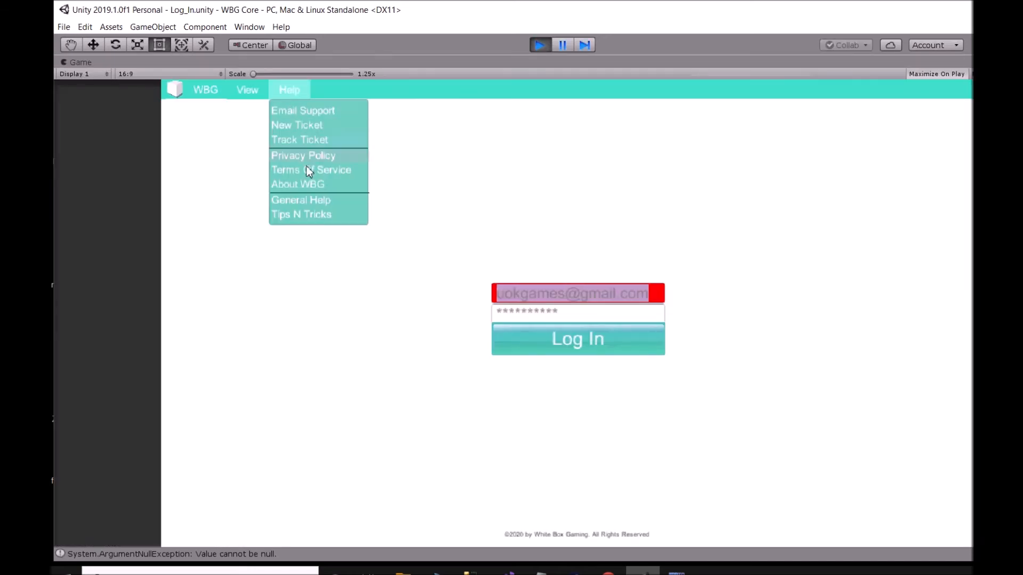
mouse_move(200, 89)
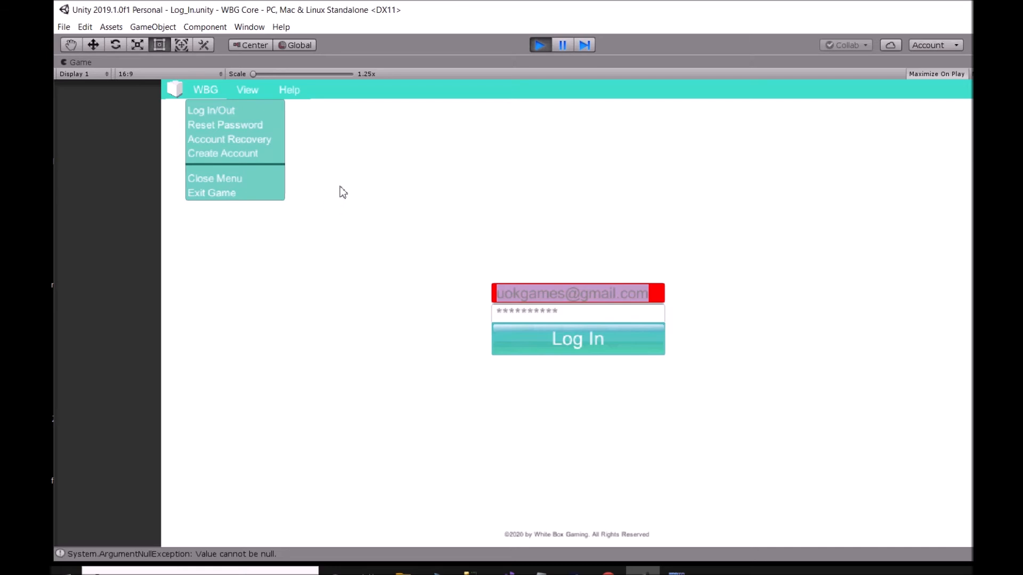
click(344, 173)
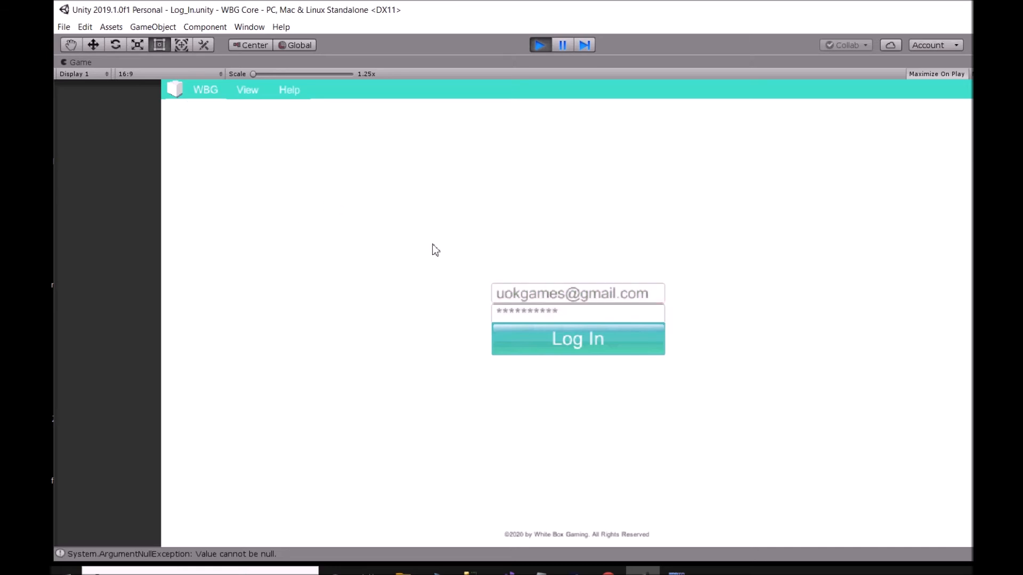
click(205, 91)
click(233, 90)
click(214, 90)
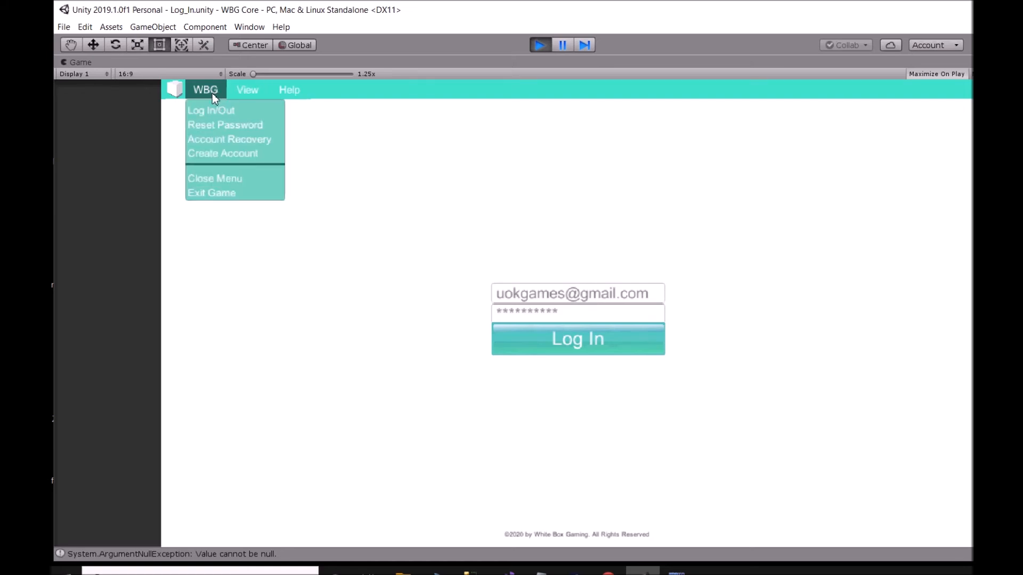
click(215, 180)
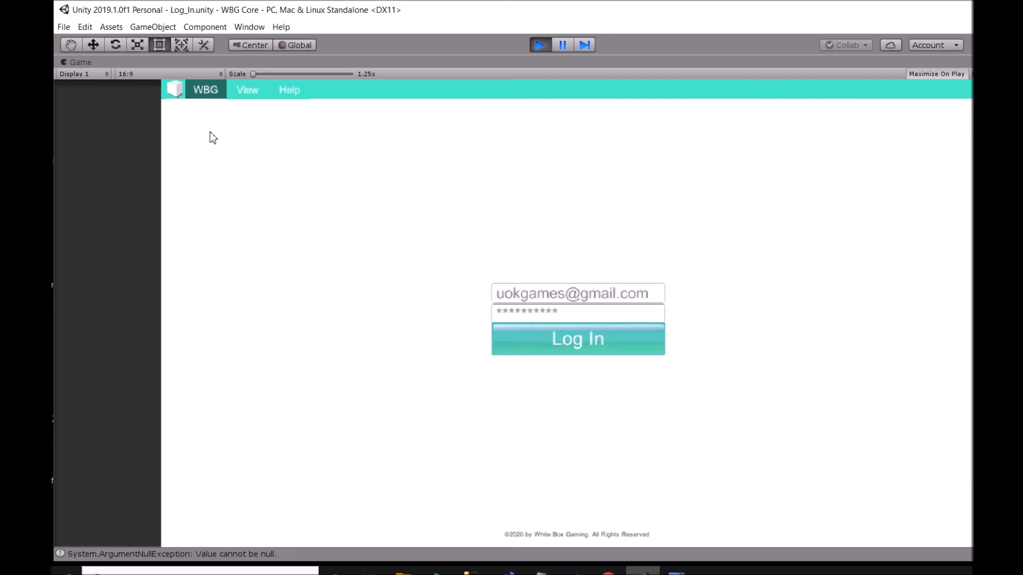
click(244, 89)
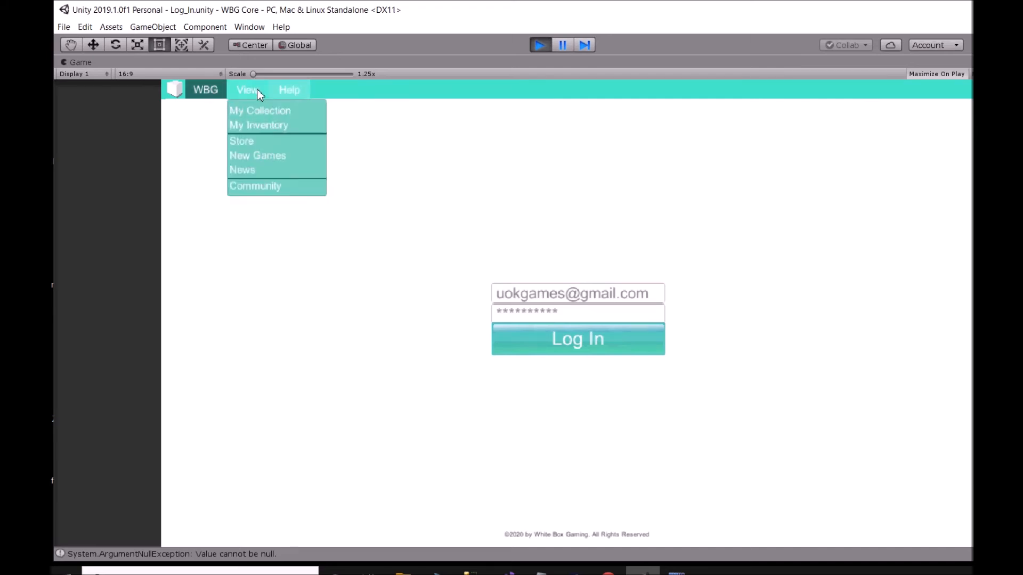
click(207, 92)
click(206, 154)
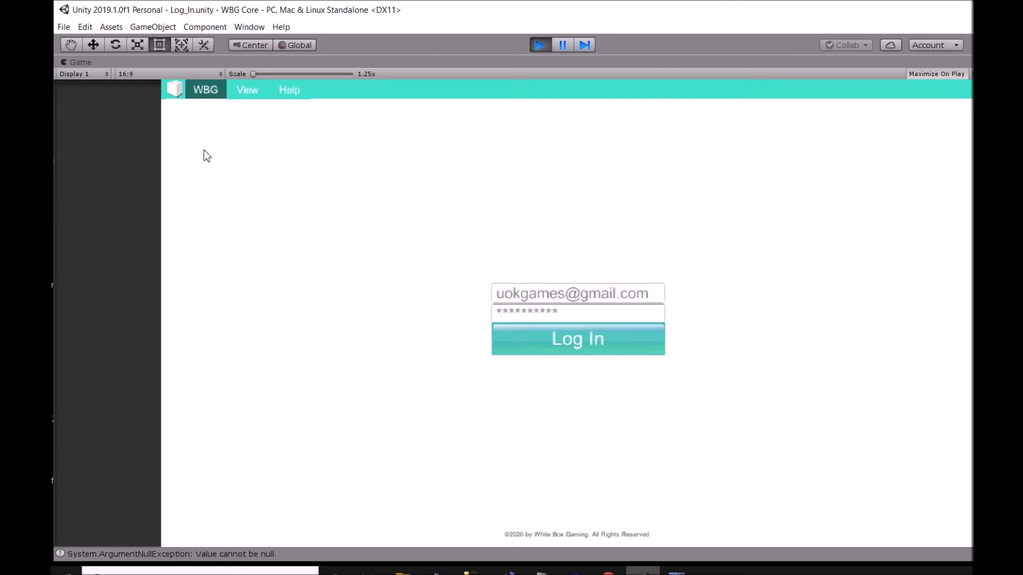
click(230, 92)
mouse_move(219, 93)
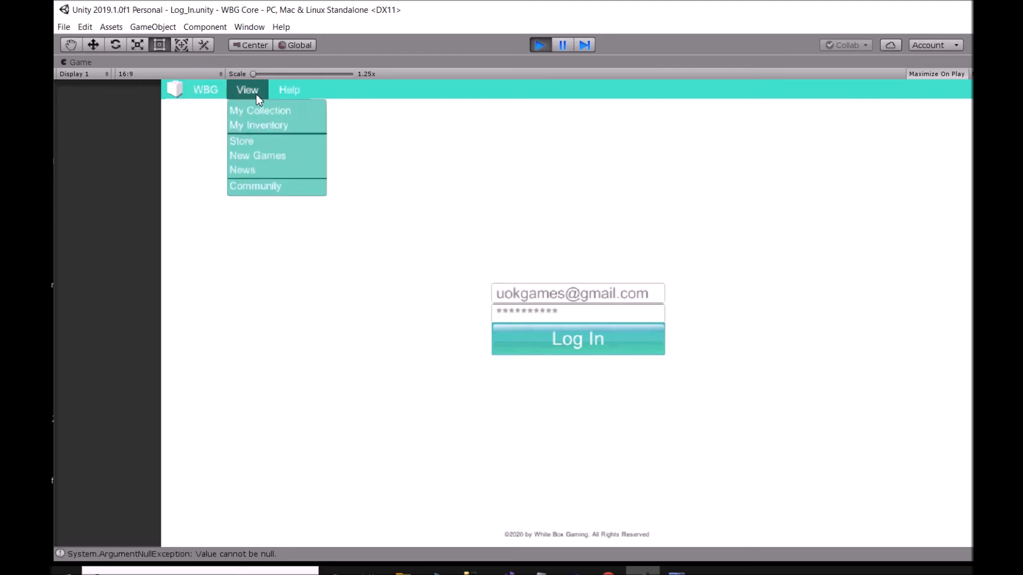
Step: Check how the WBG, View and Help dropdowns open, switch and close over the empty page area, then stop play mode
click(245, 257)
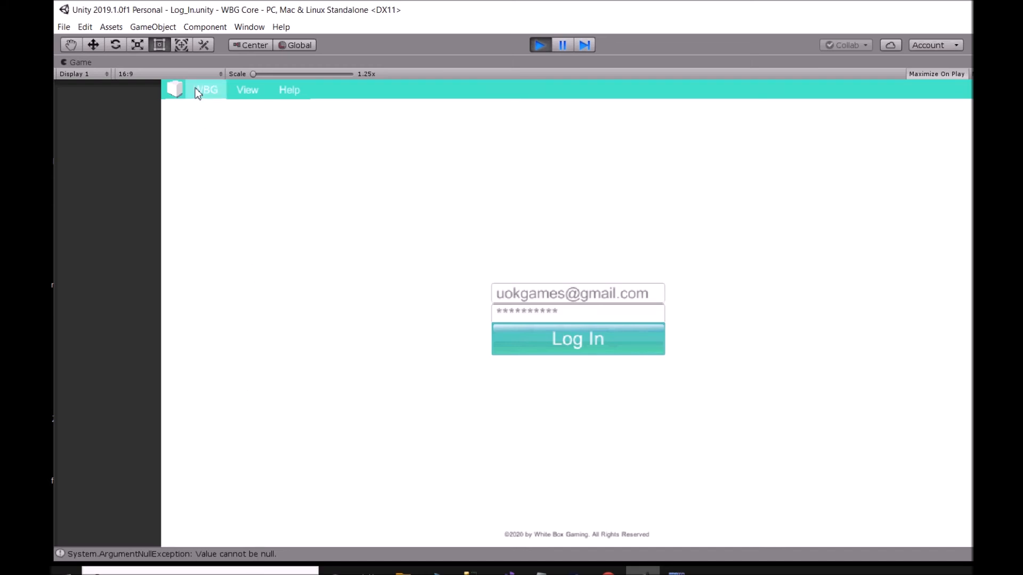
click(251, 90)
click(218, 92)
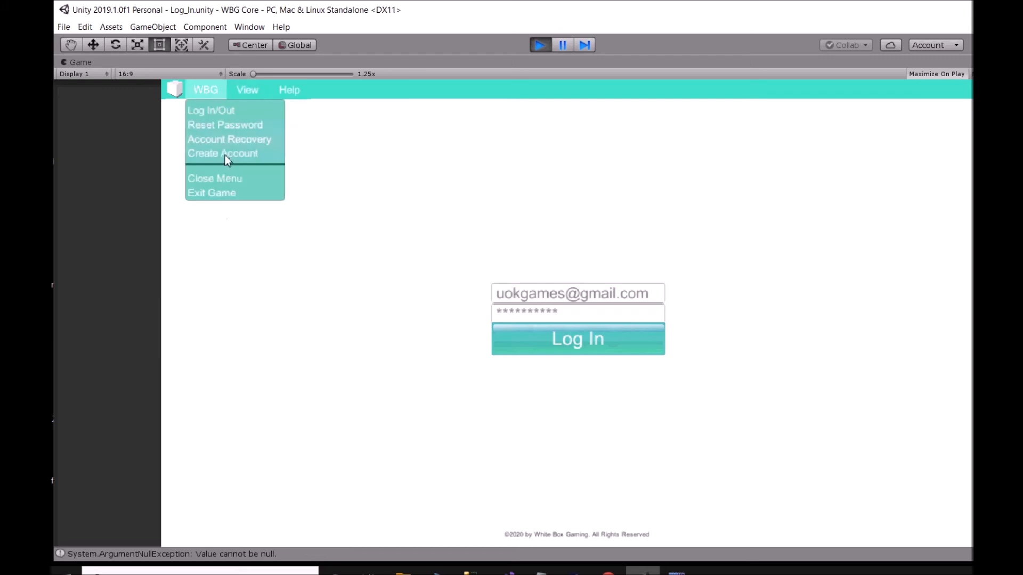
click(225, 284)
click(259, 91)
click(296, 91)
click(203, 88)
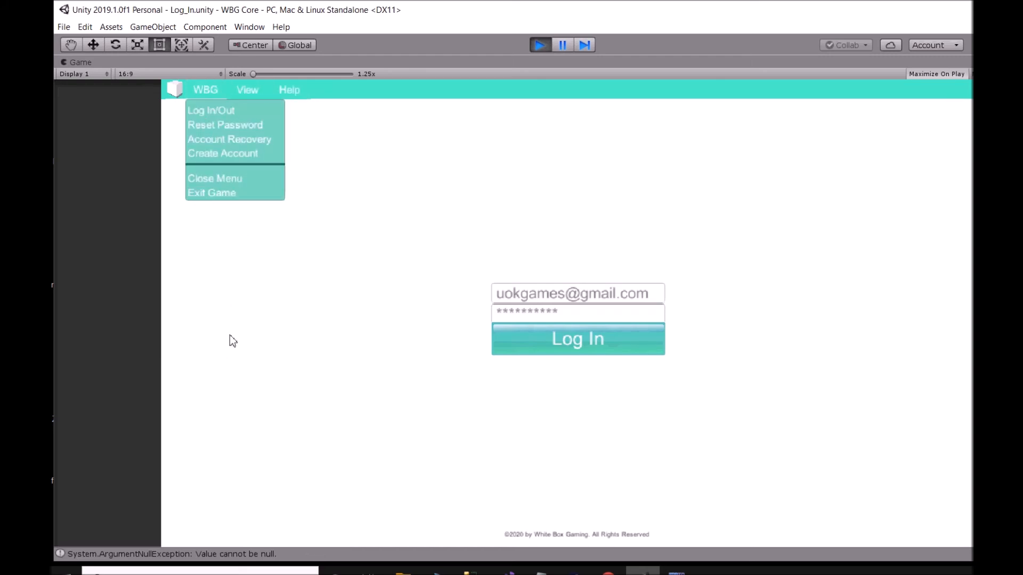
click(486, 104)
click(533, 46)
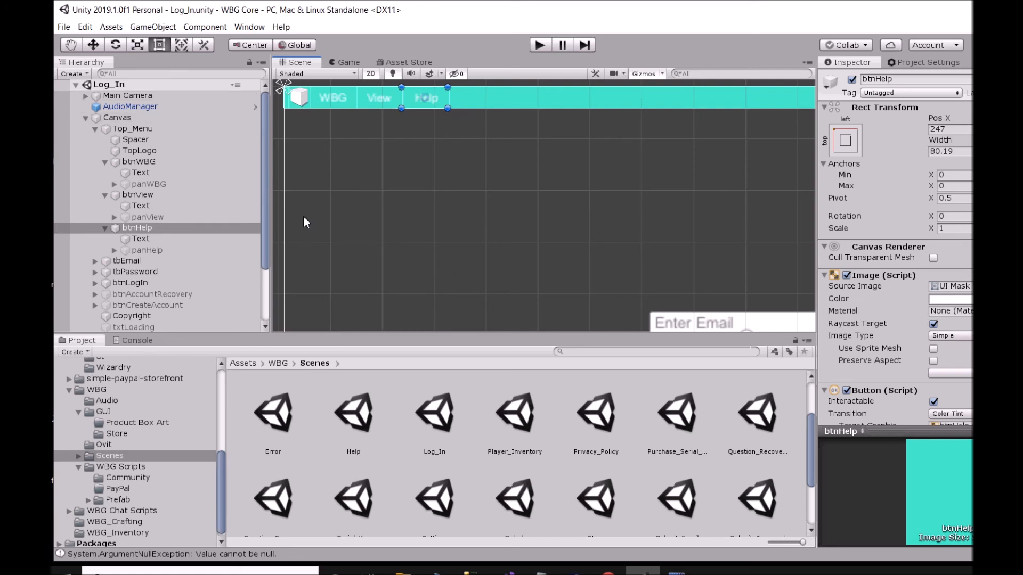
Step: Remove the panWBG action and the whole Event Trigger component from the Canvas, then save the Log_In scene
scroll(386, 182, down, 2)
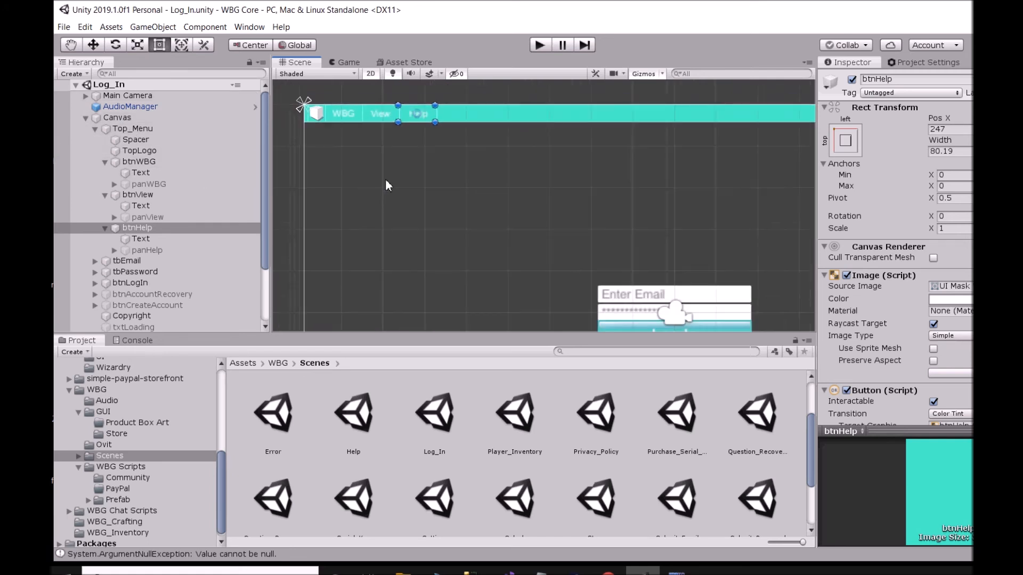
scroll(385, 181, down, 1)
scroll(453, 181, down, 2)
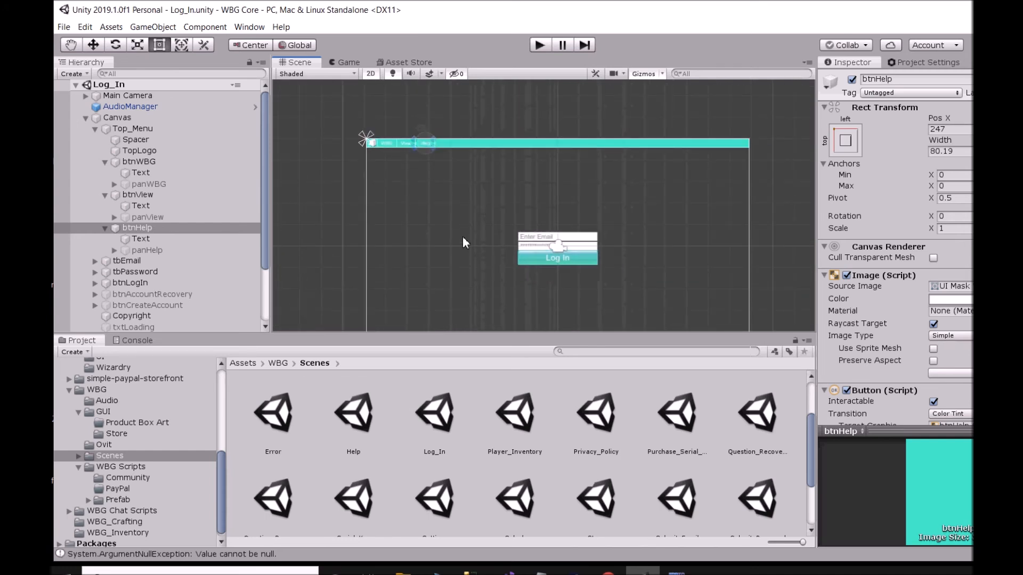
scroll(917, 274, down, 10)
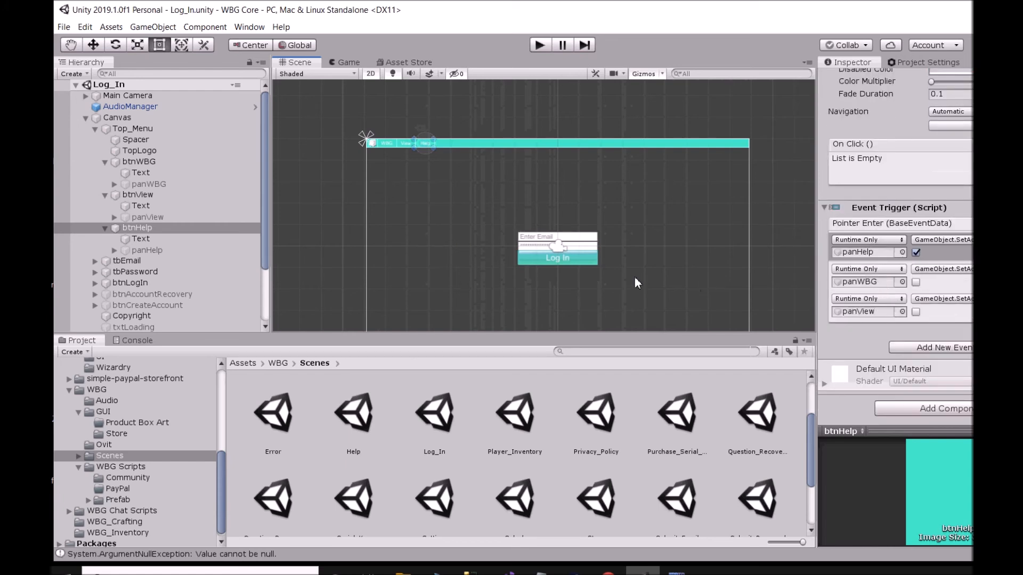
click(130, 117)
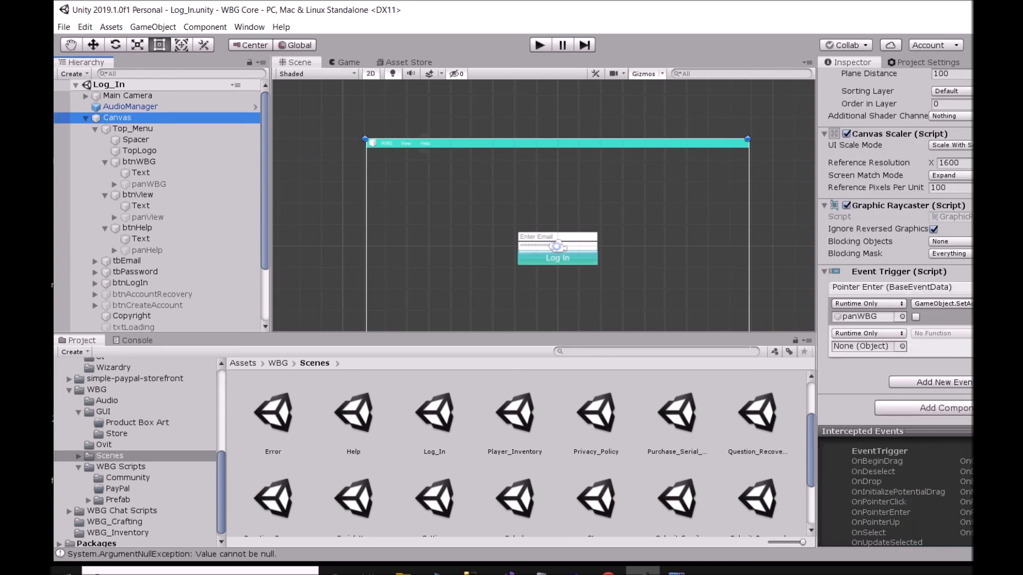
click(1018, 362)
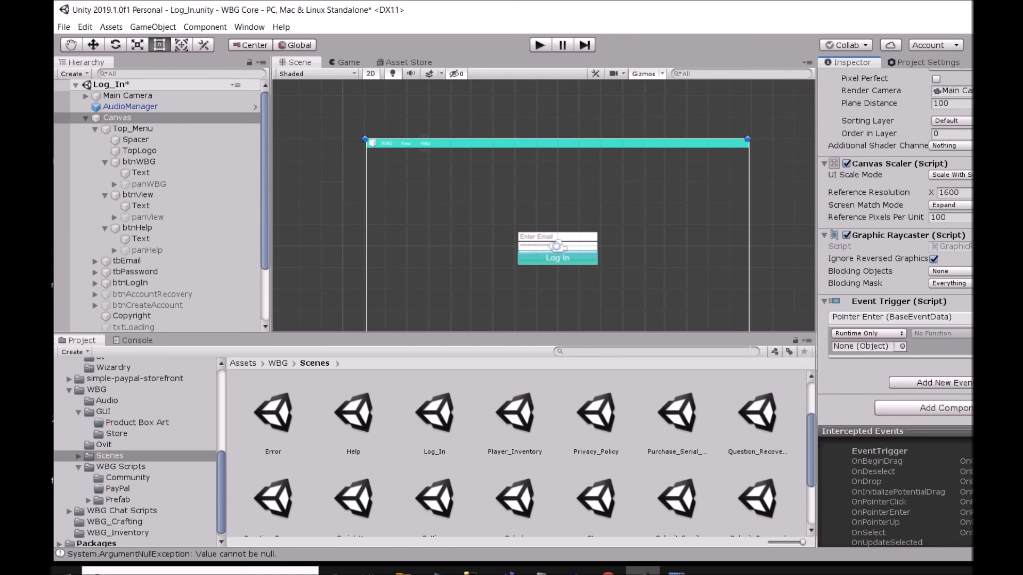
right_click(957, 302)
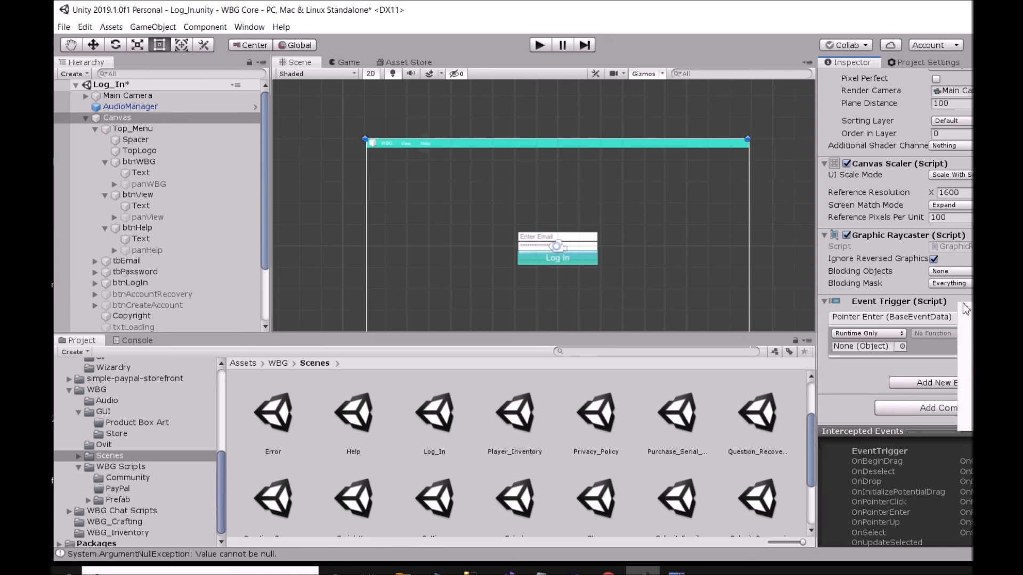
click(965, 326)
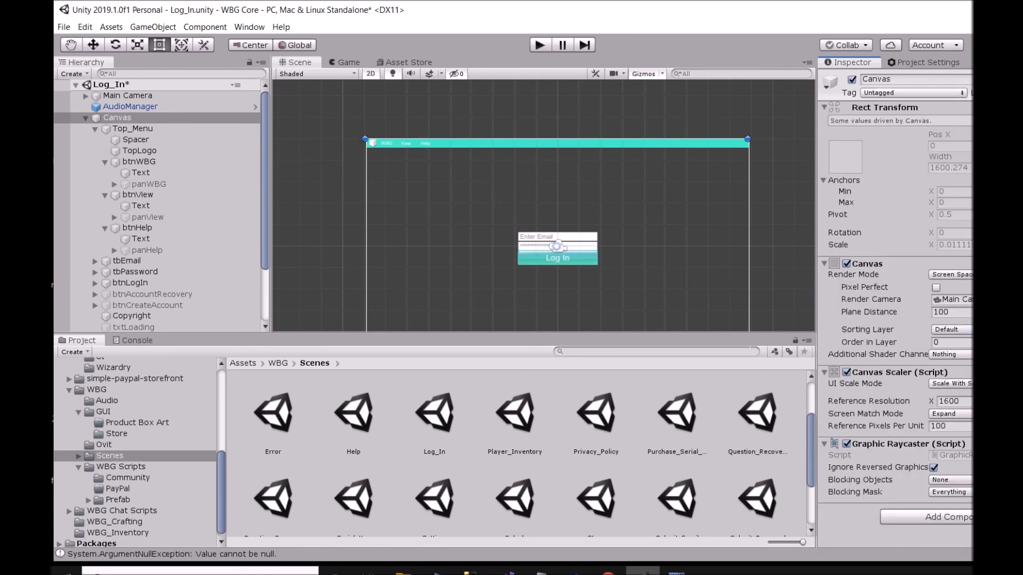
click(64, 27)
click(80, 71)
middle_drag(521, 294, 498, 193)
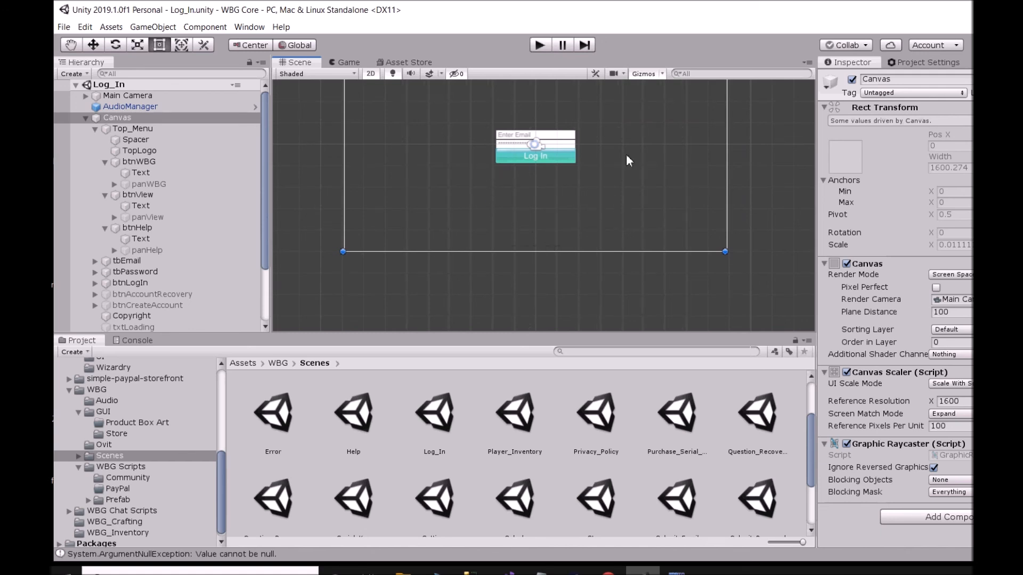
middle_drag(626, 156, 647, 214)
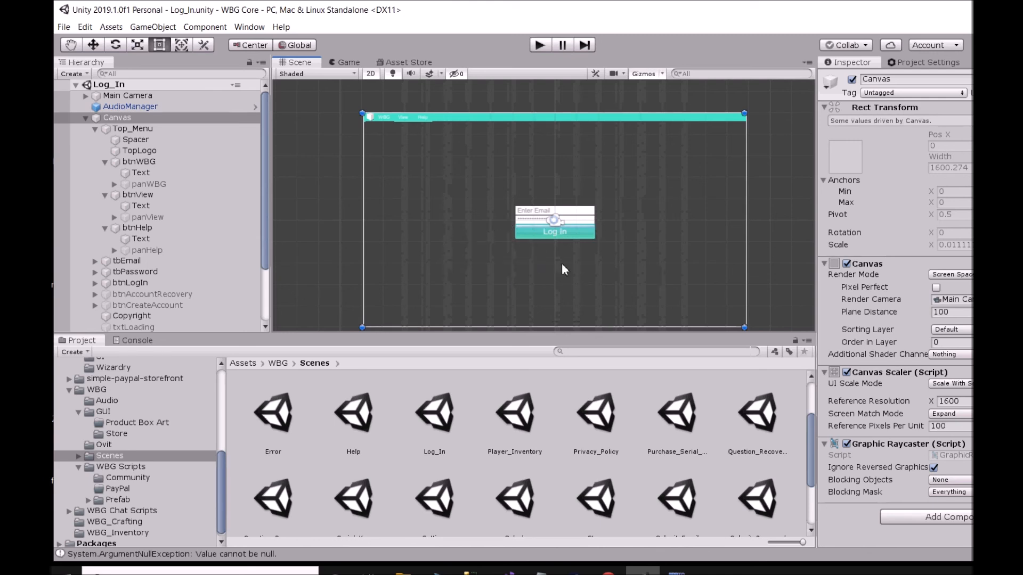
mouse_move(592, 280)
middle_down()
mouse_move(593, 266)
mouse_move(587, 283)
middle_up()
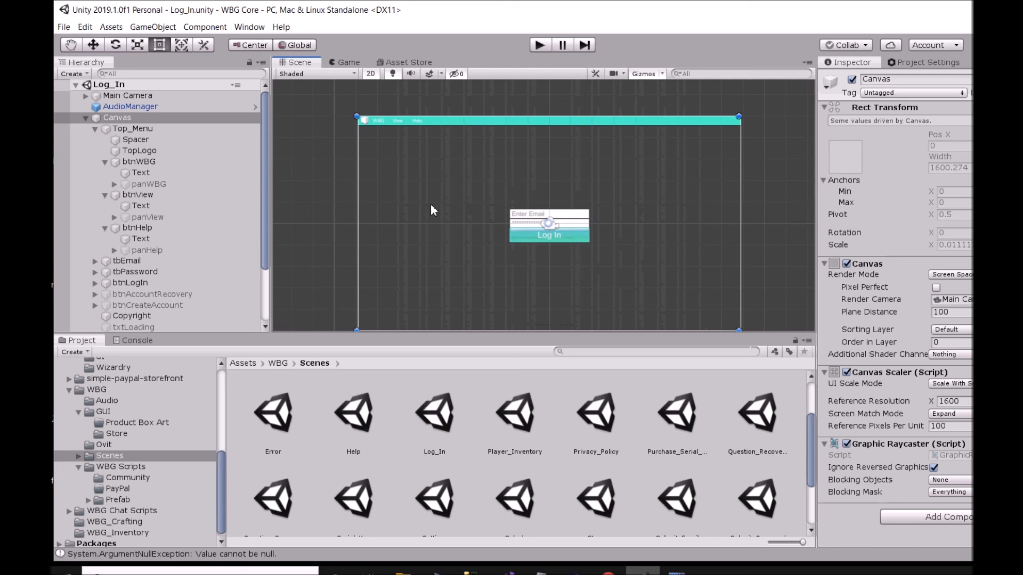
middle_drag(507, 258, 494, 235)
middle_drag(445, 170, 461, 188)
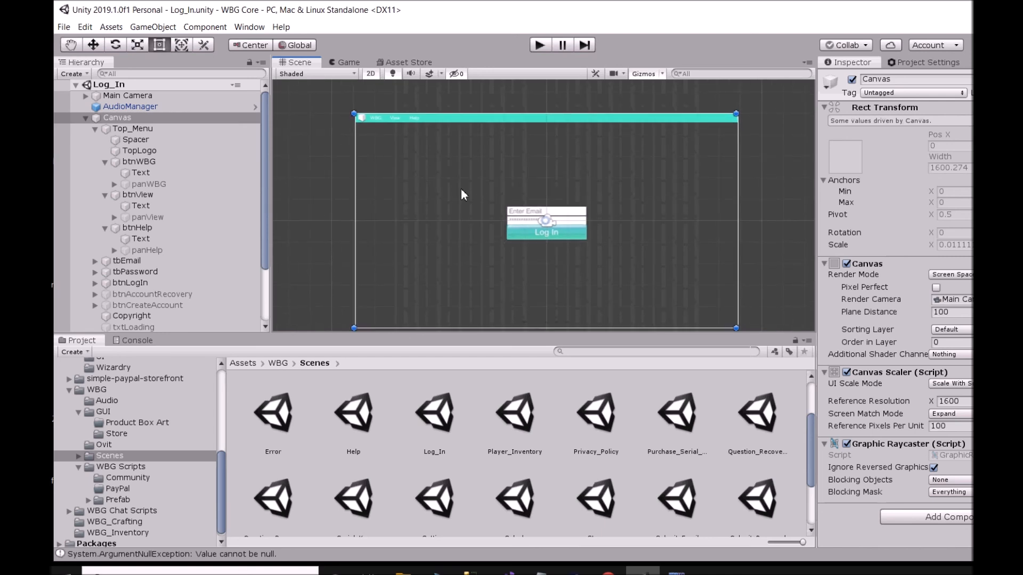
middle_drag(462, 190, 459, 182)
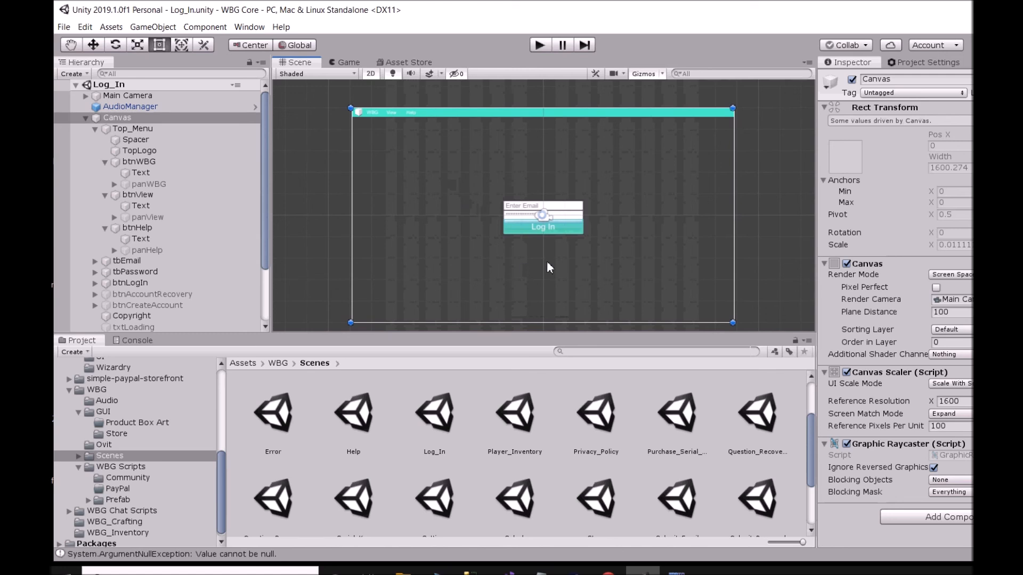